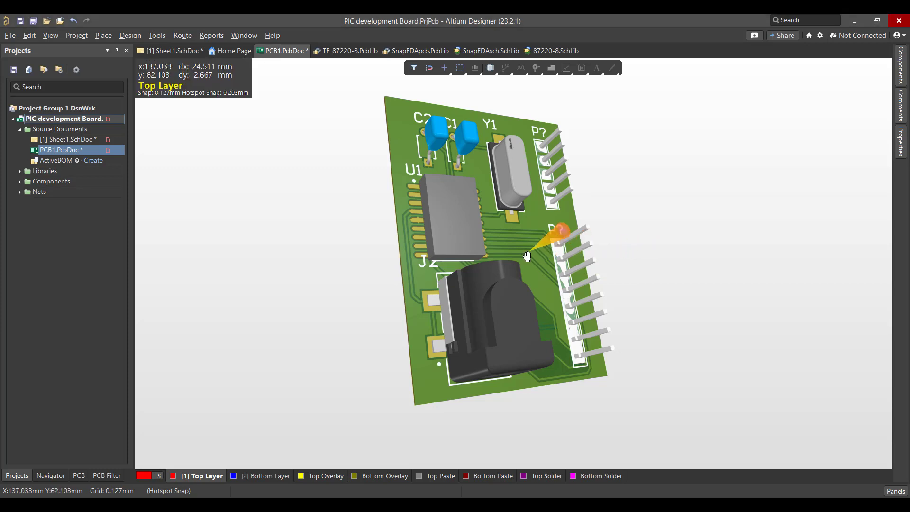
Step: Orbit the 3D PIC development board to view it from the side
mouse_move(524, 257)
right_mouse_down("shift")
mouse_move(161, 272)
mouse_move(195, 306)
mouse_move(625, 228)
mouse_move(674, 177)
mouse_move(297, 257)
mouse_move(320, 406)
mouse_move(291, 250)
right_mouse_up("shift")
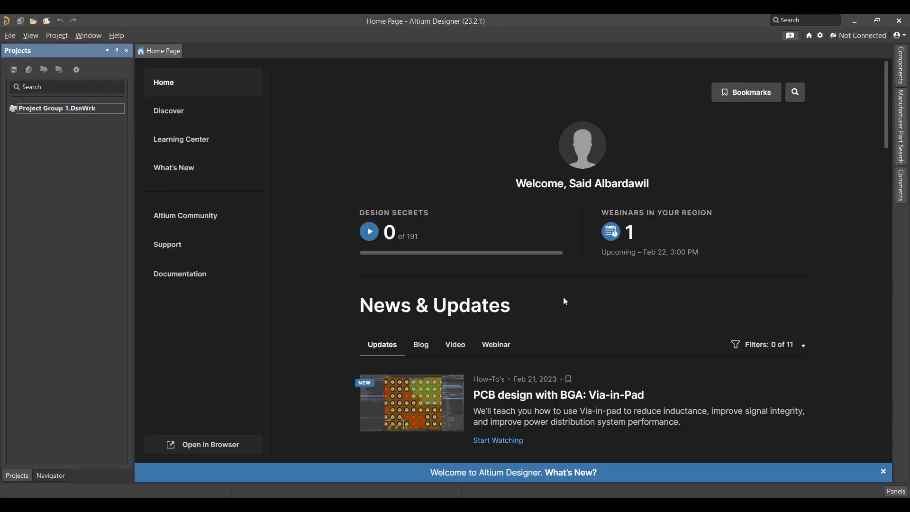
Step: Create a new PCB project named 'PIC development Board' in the Desktop NEW\2 folder
left_click(10, 36)
mouse_move(16, 50)
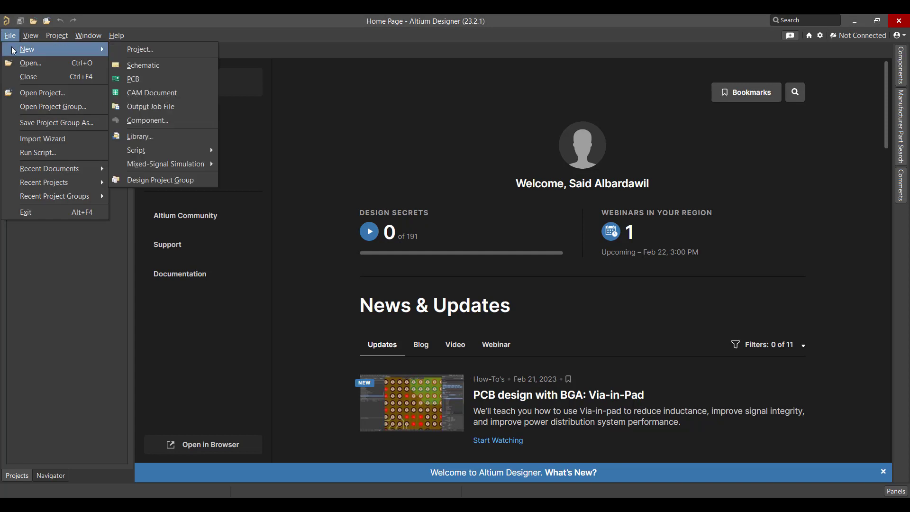
left_click(140, 49)
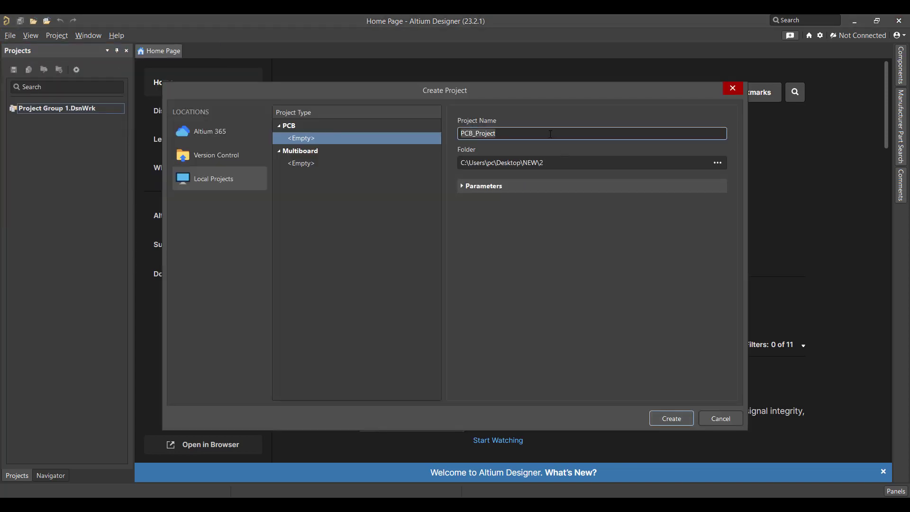
key("BackSpace")
type("PIC development Board")
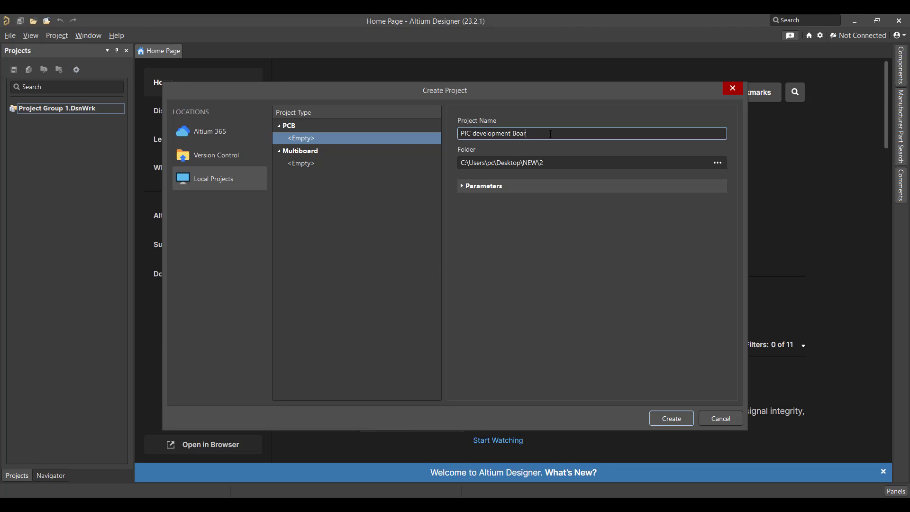
left_click(717, 162)
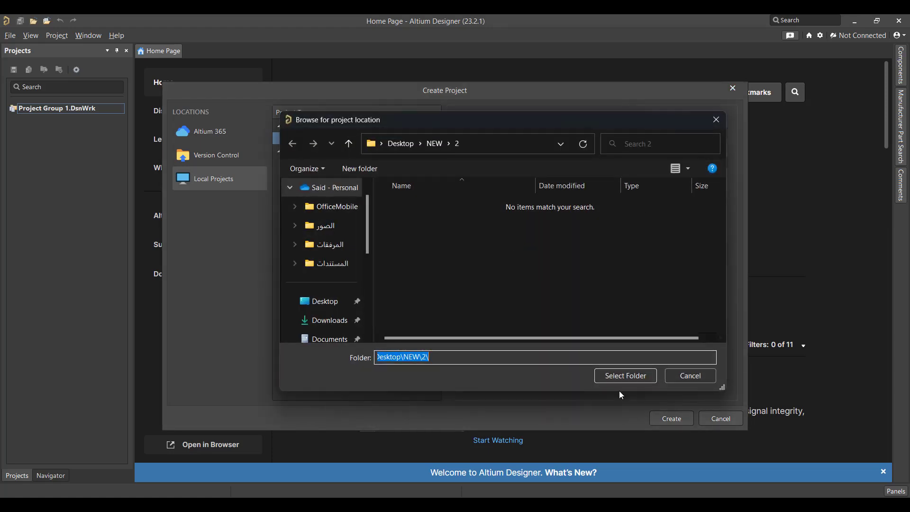
left_click(619, 374)
left_click(669, 419)
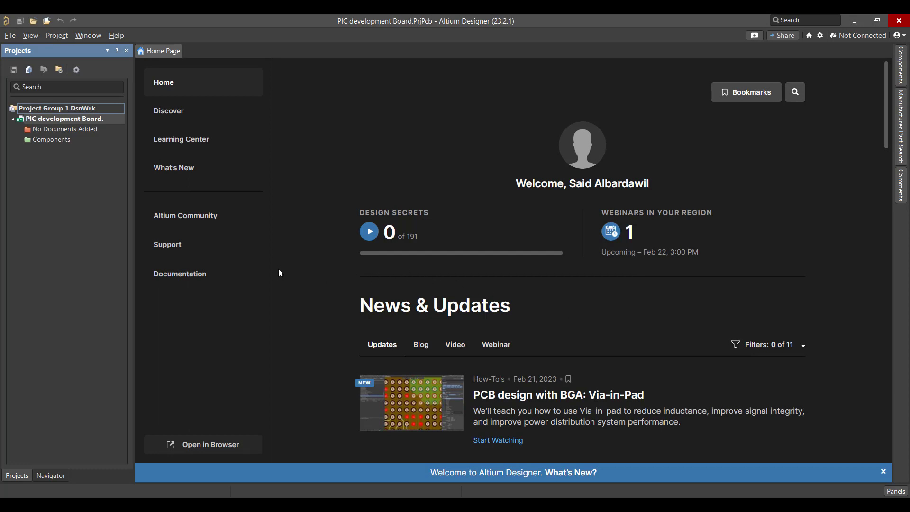
Step: Add a new schematic sheet and a new PCB document to the project
right_click(50, 118)
mouse_move(78, 145)
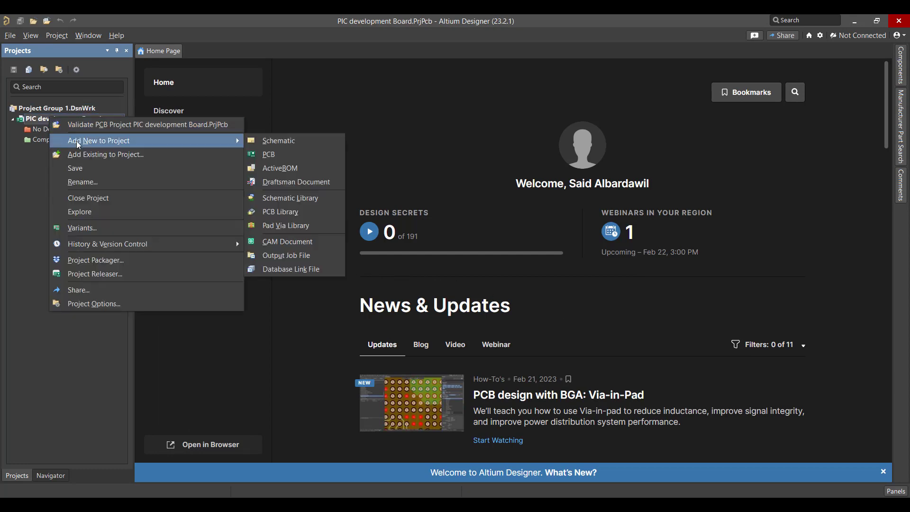
left_click(275, 141)
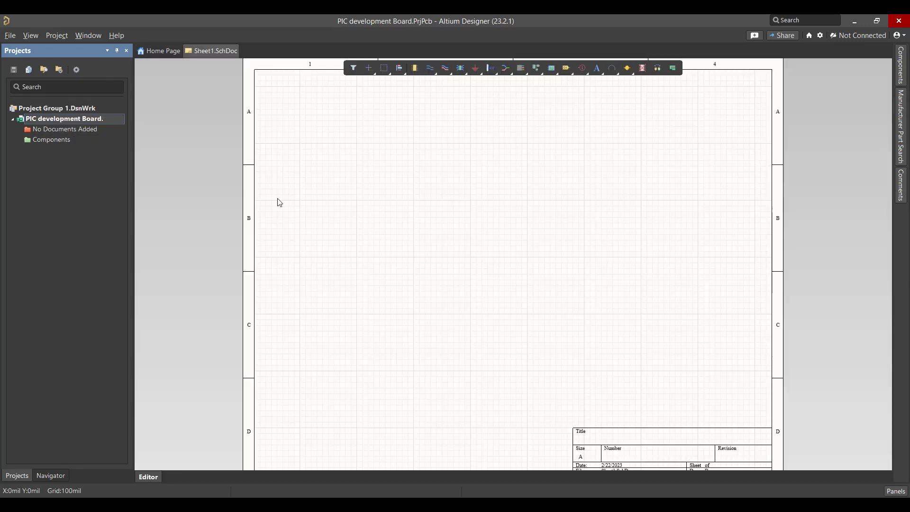
right_click(41, 119)
mouse_move(228, 142)
left_click(258, 157)
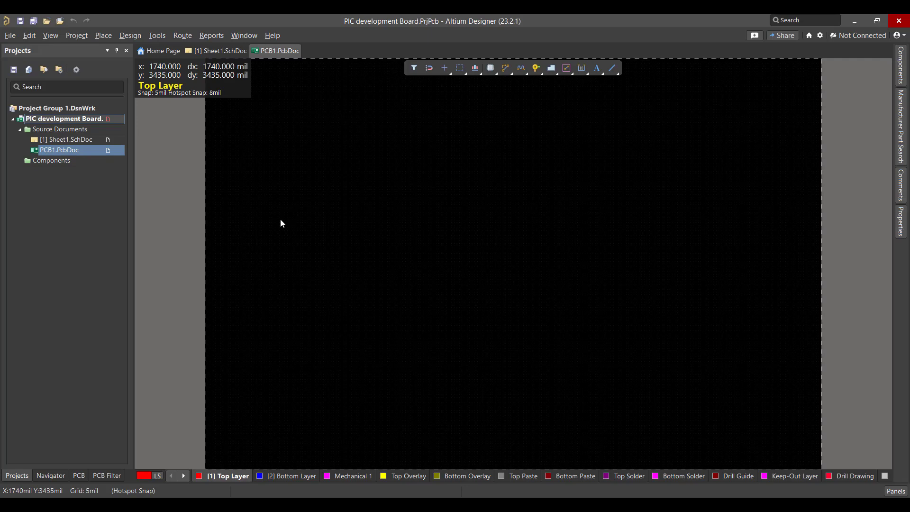
Step: Save Sheet1.SchDoc and PCB1.PcbDoc into the project folder, then open Sheet1
right_click(57, 139)
left_click(102, 160)
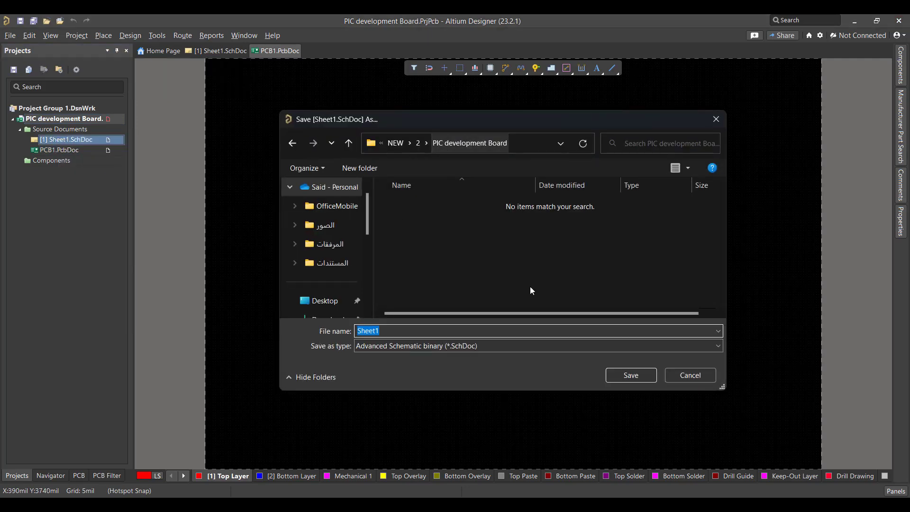
left_click(630, 375)
left_click(52, 150)
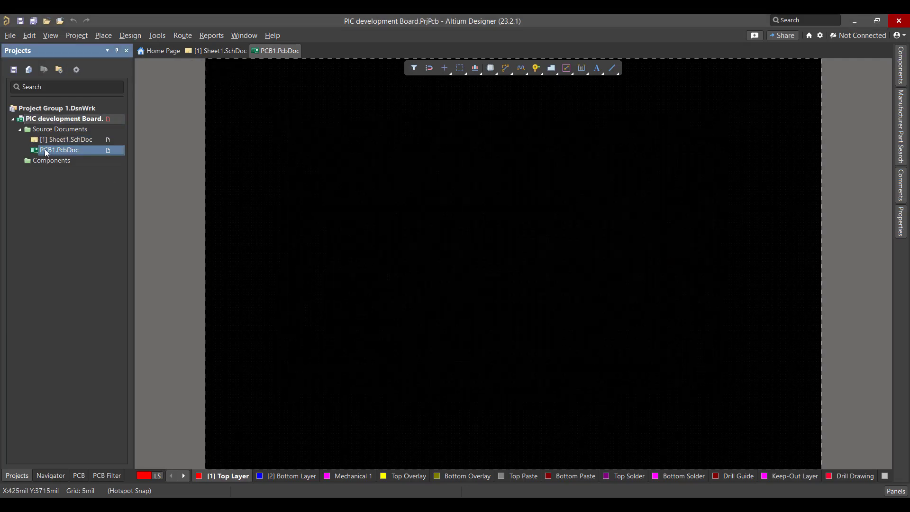
right_click(45, 149)
left_click(76, 170)
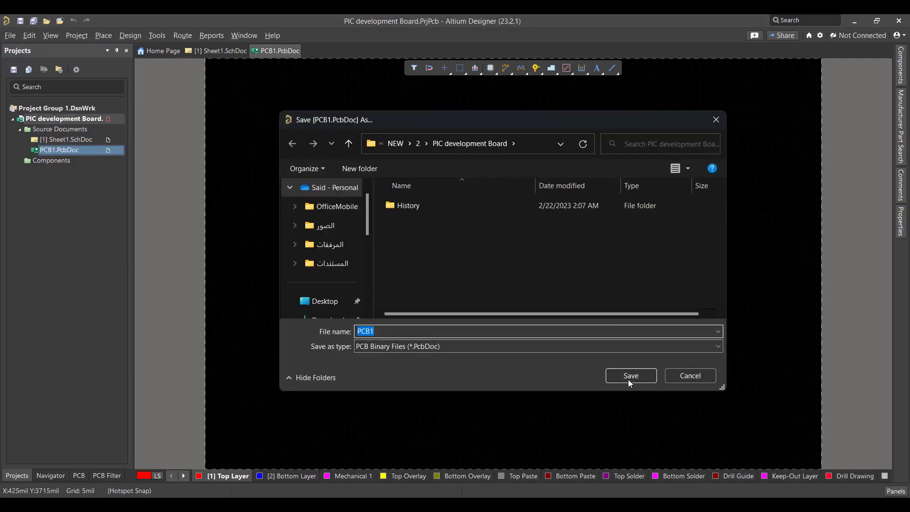
left_click(630, 376)
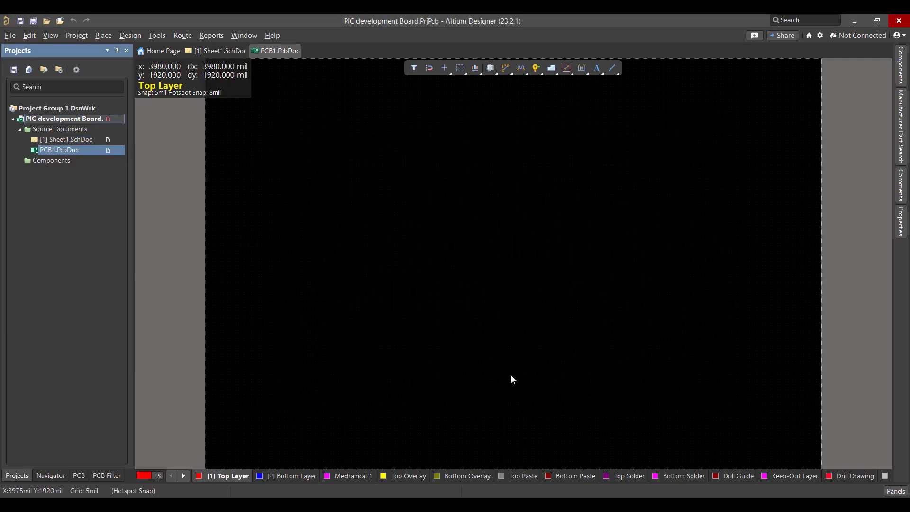
left_click(66, 139)
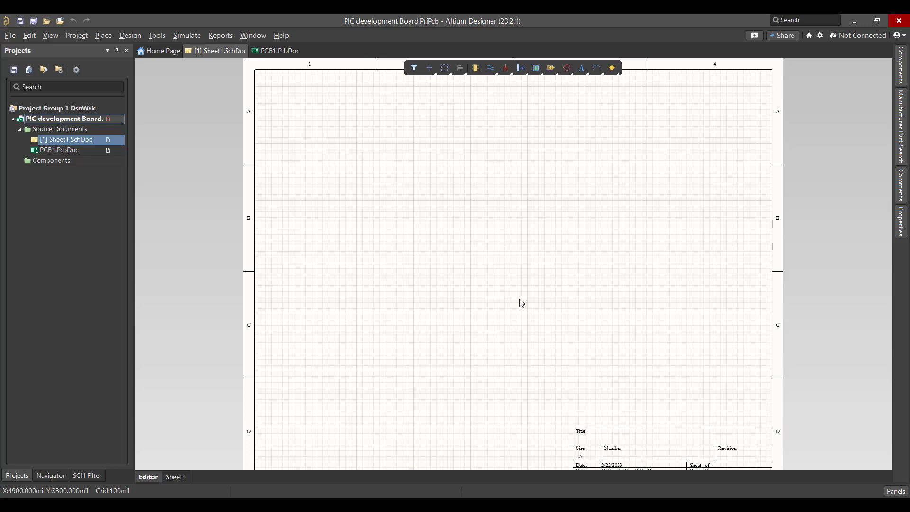
Step: Search parts for 'PIC 16F84' and place one PIC16F84A-04/SO microcontroller near the sheet's top-left
left_click(900, 136)
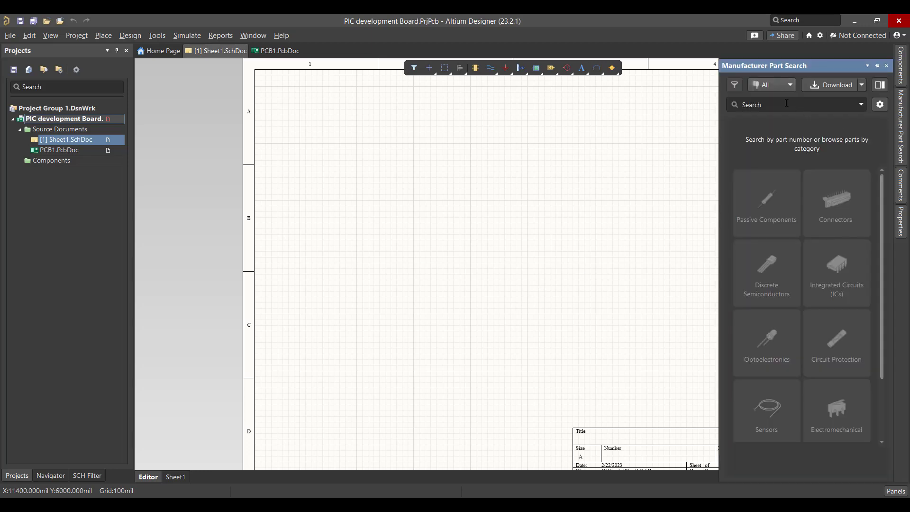
left_click(786, 103)
type("PIC")
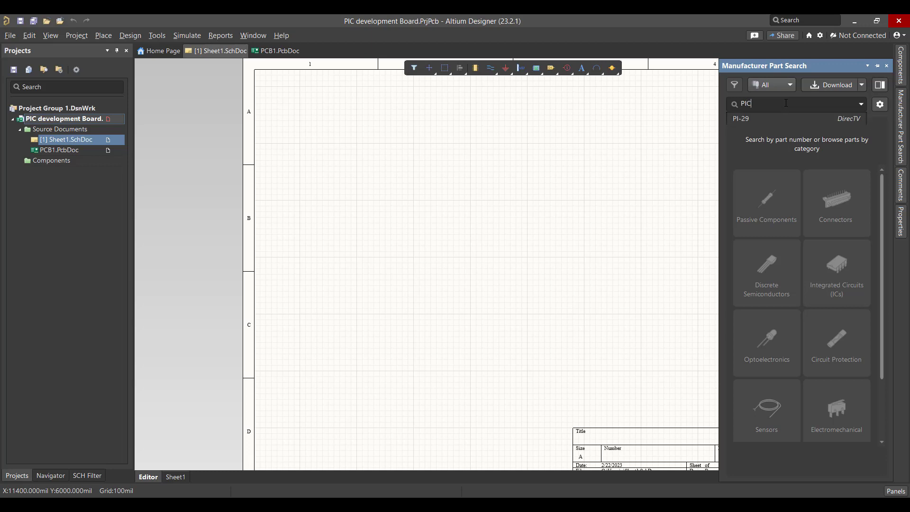
type(" 16F")
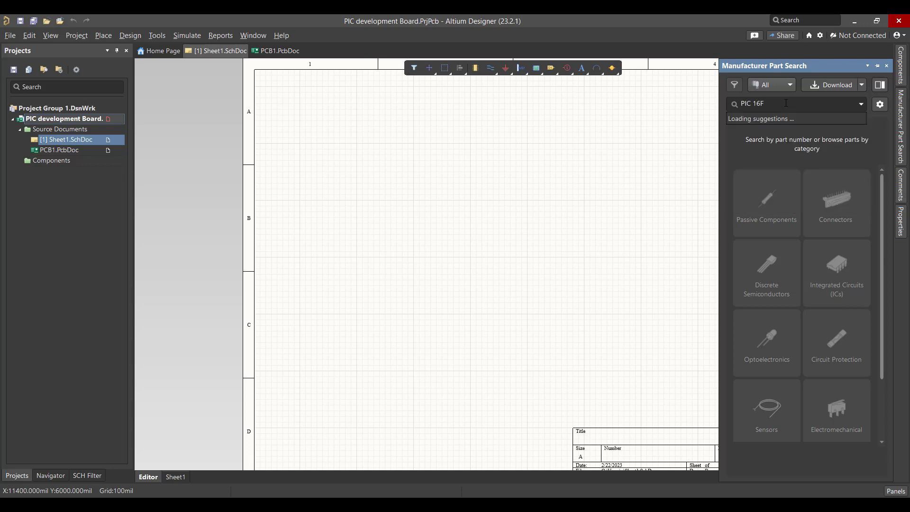
type("84")
key("Return")
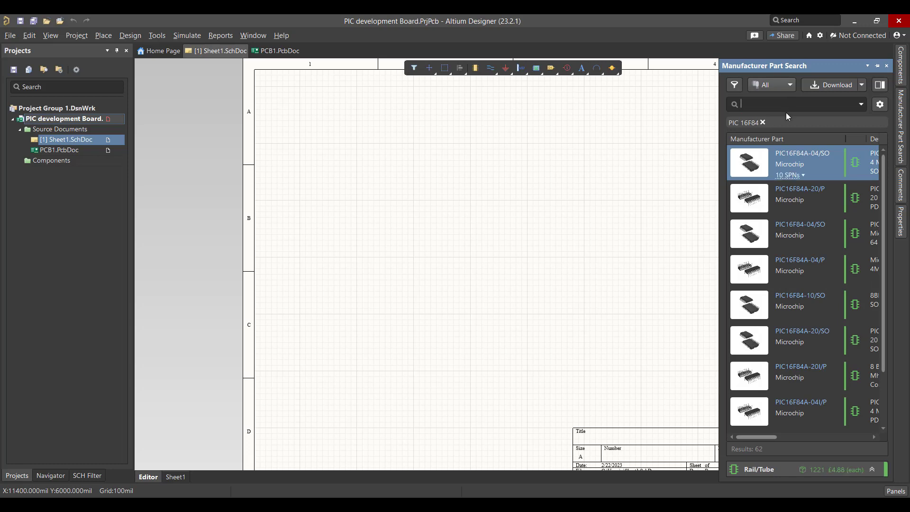
right_click(786, 164)
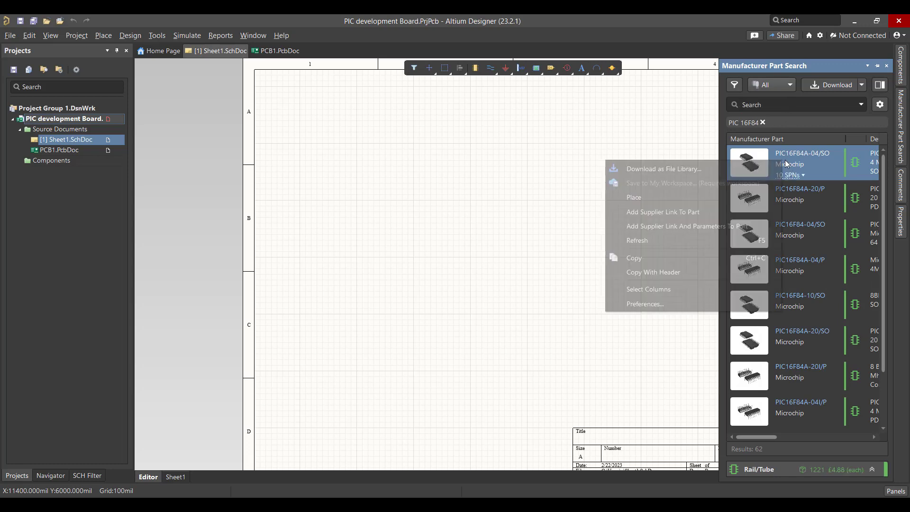
left_click(700, 199)
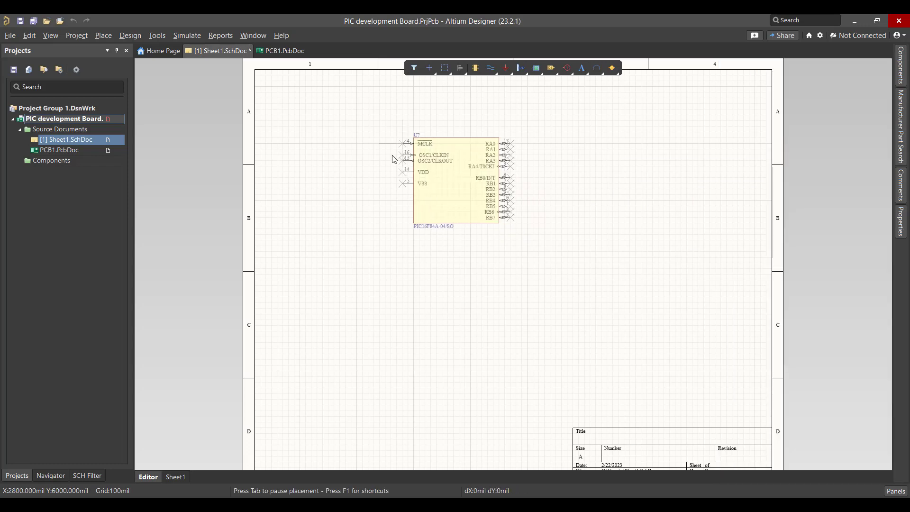
left_click(392, 160)
key("Escape")
left_click(900, 128)
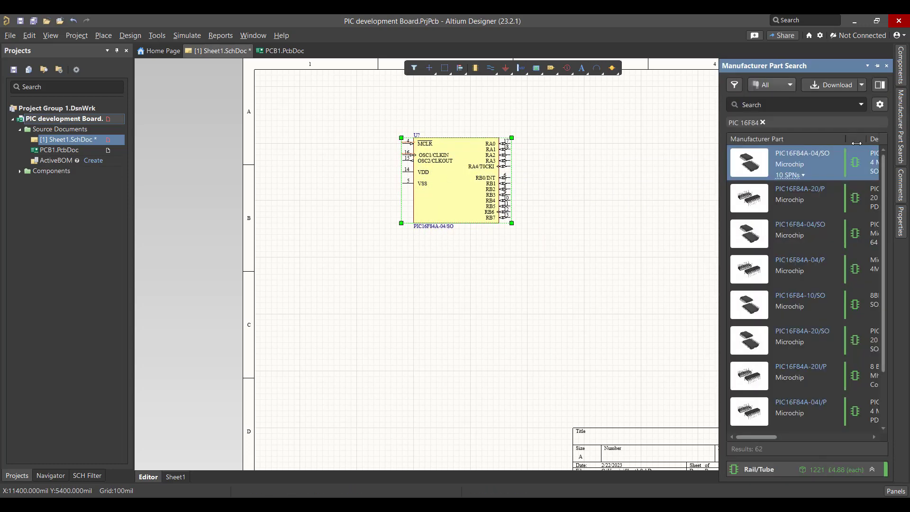
Step: Search 'Crystal' and place a rotated ABLS-8.000MHZ crystal left of the PIC's oscillator pins
left_click(762, 122)
left_click(774, 105)
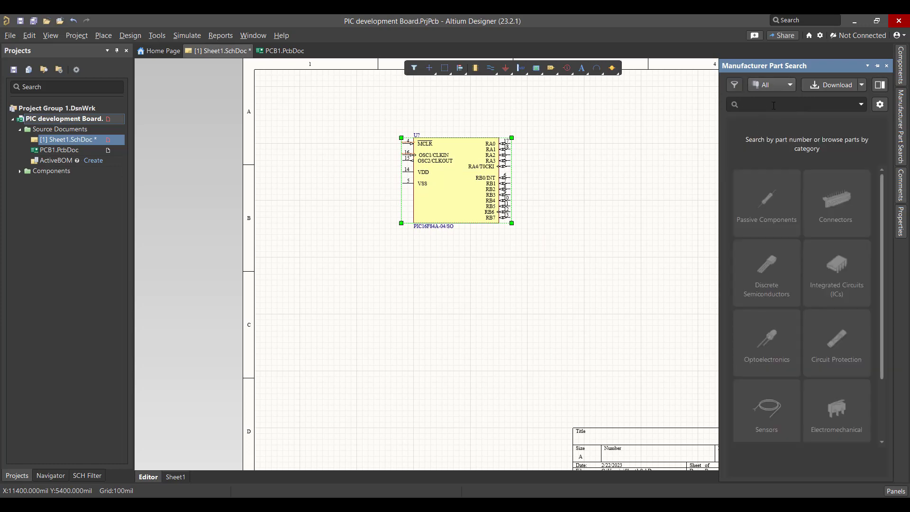
type("Crystal")
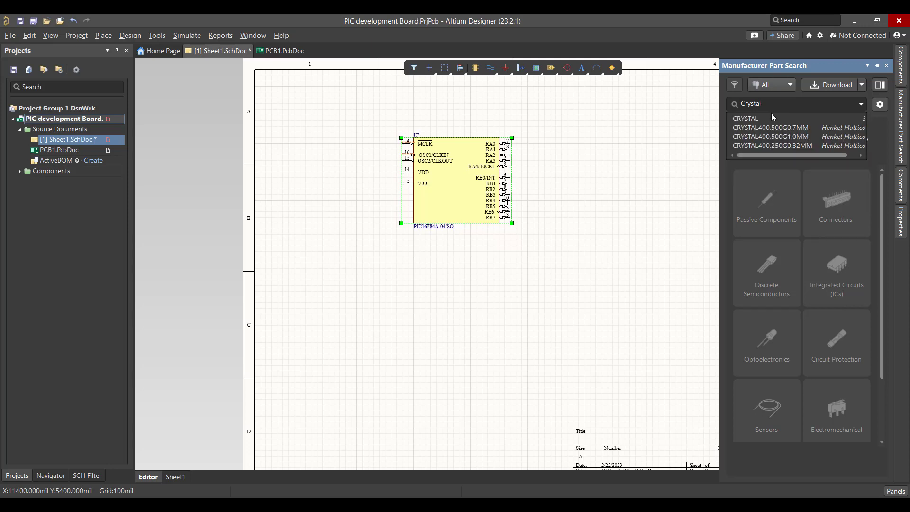
left_click(769, 118)
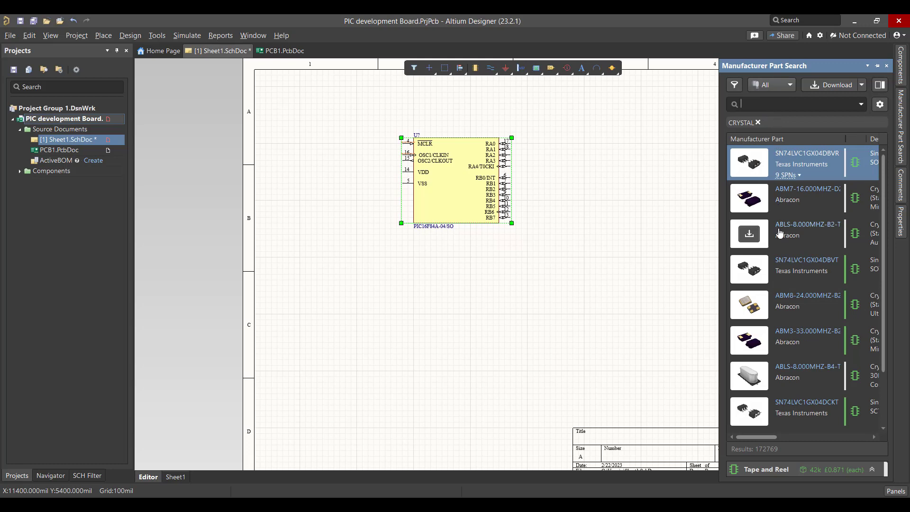
right_click(779, 232)
left_click(692, 265)
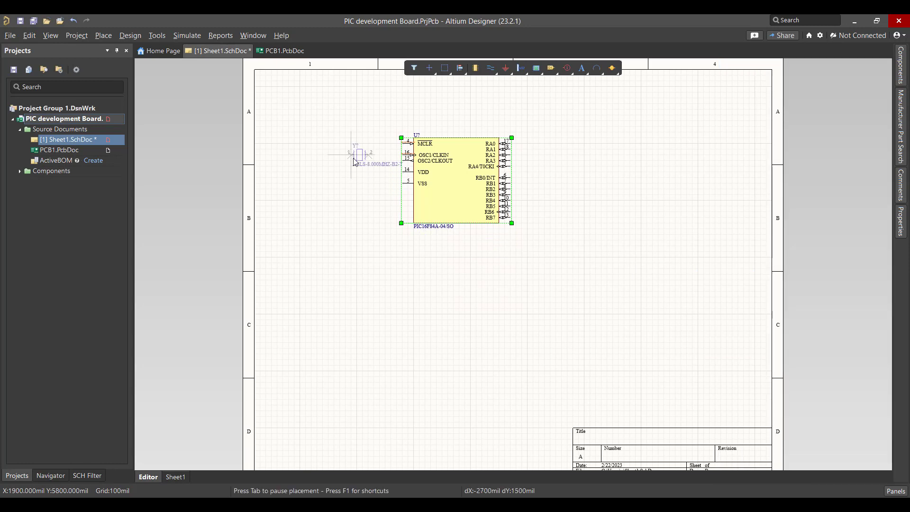
key("space")
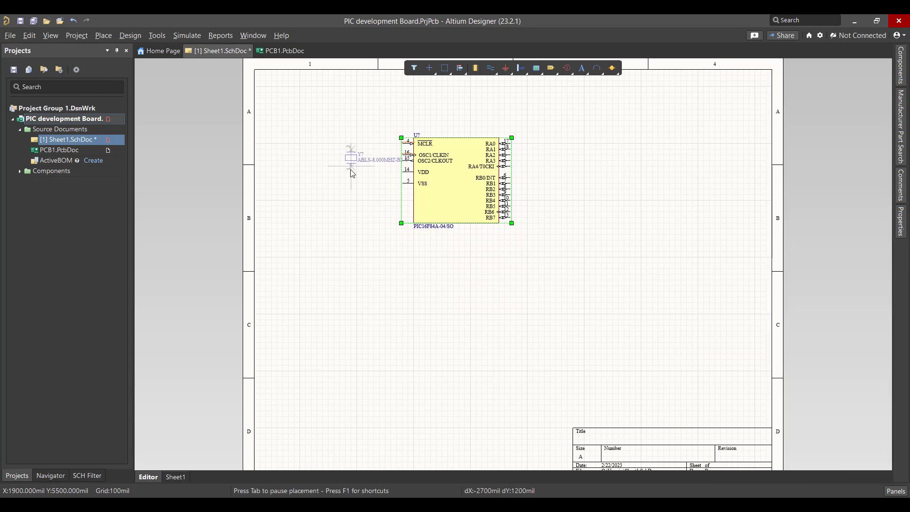
left_click(351, 172)
key("Escape")
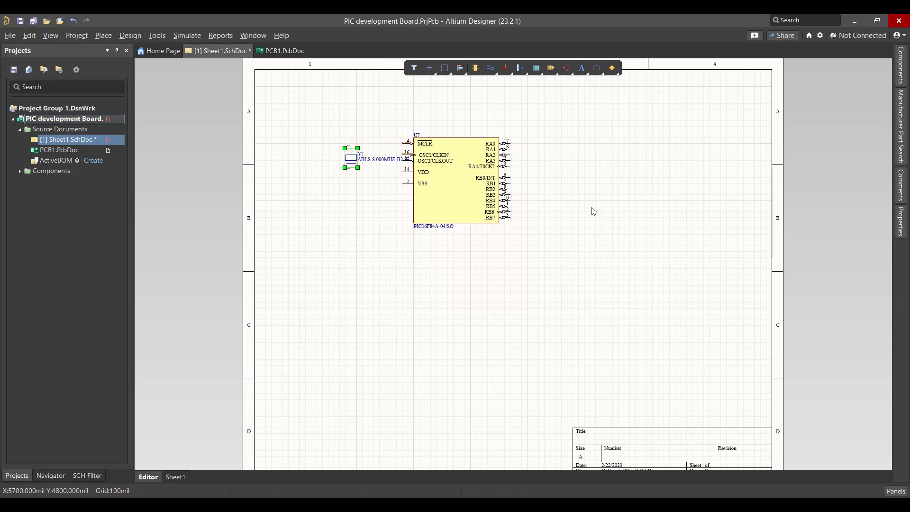
left_click(900, 128)
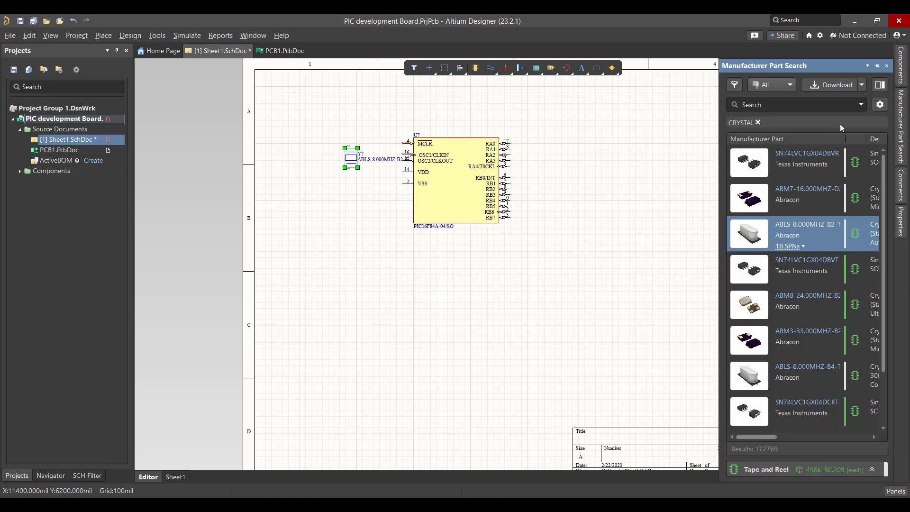
Step: Search for '22 pF' capacitors and filter the results to Through Hole mounting
left_click(757, 122)
left_click(771, 103)
type("22")
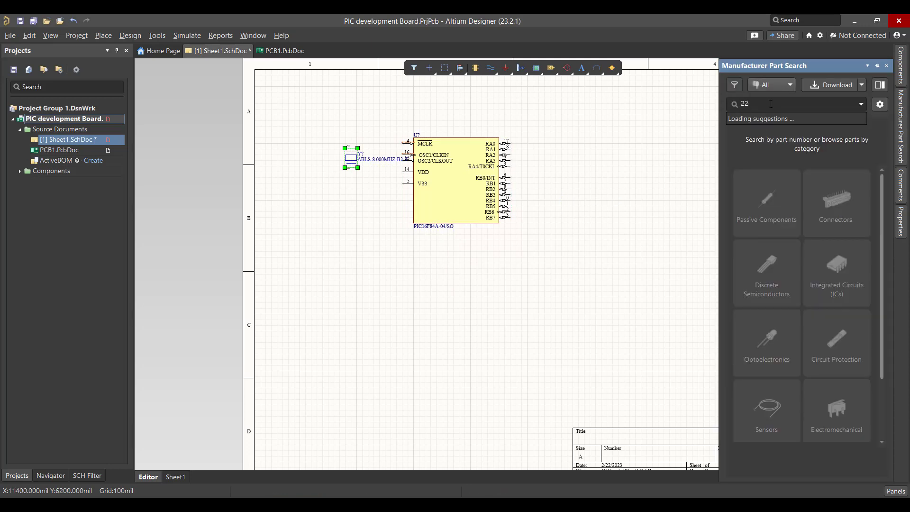
type(" P")
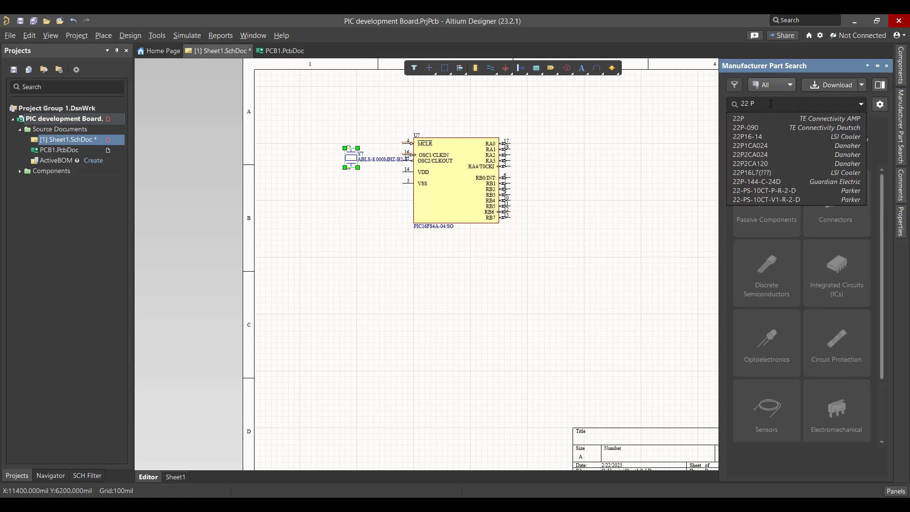
type("F")
key("BackSpace")
key("BackSpace")
type("pF")
key("Return")
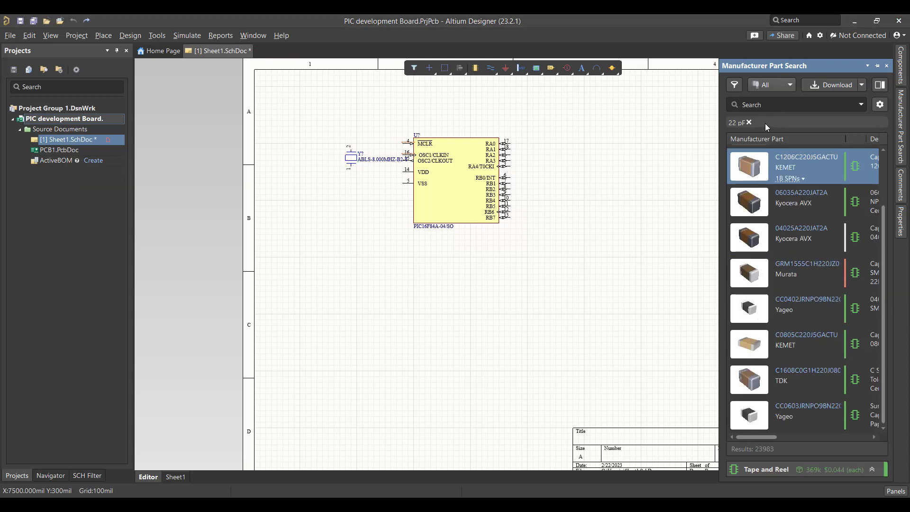
left_click(734, 84)
scroll(605, 206, "down", 3)
left_click(548, 253)
left_click(510, 282)
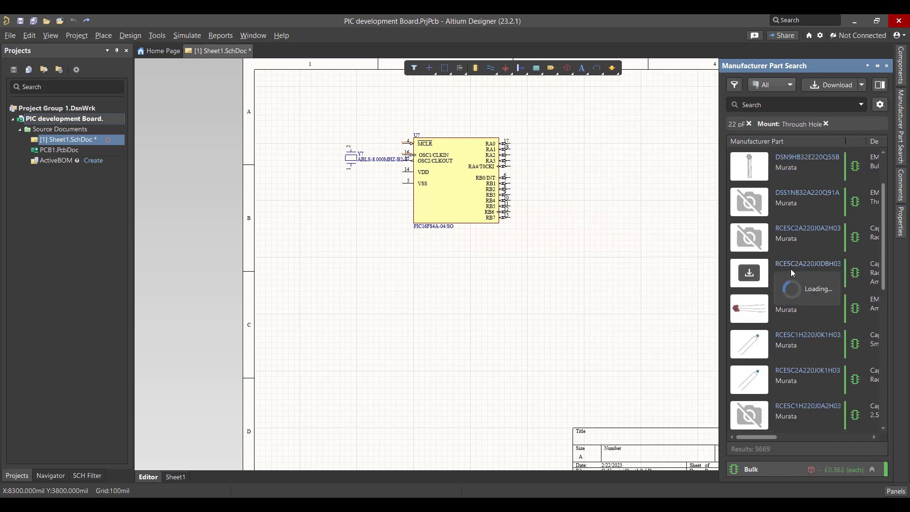
Step: Place two RCE5C2A220J0K1H03 capacitors left of the crystal, one above the other
right_click(790, 374)
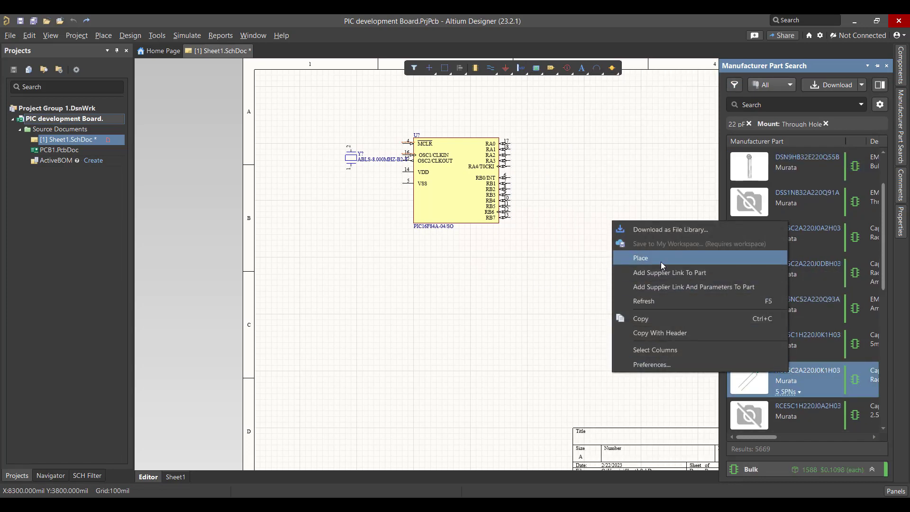
left_click(661, 258)
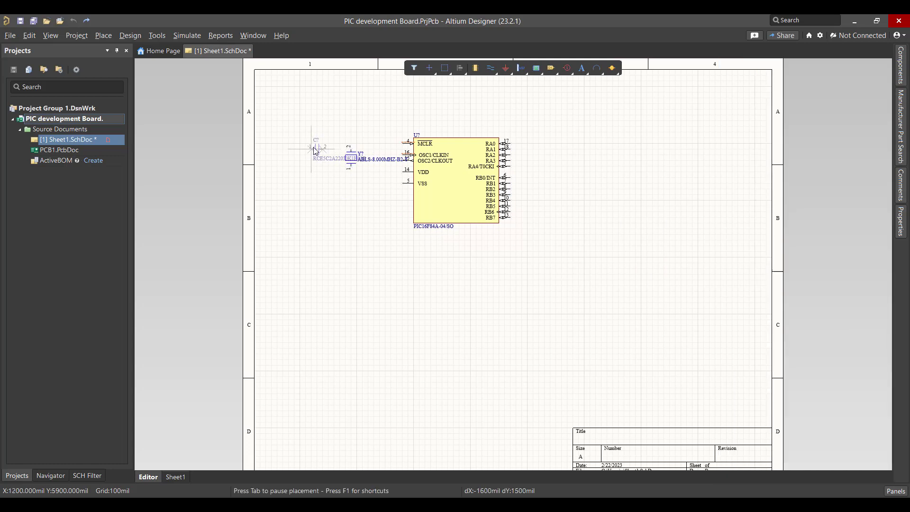
left_click(316, 146)
left_click(316, 176)
key("Escape")
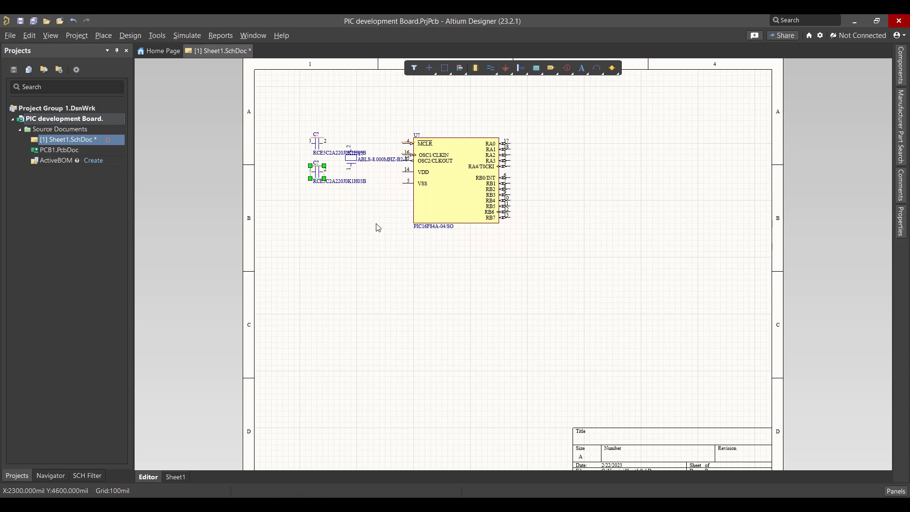
left_click(377, 227)
scroll(375, 239, "up", 1)
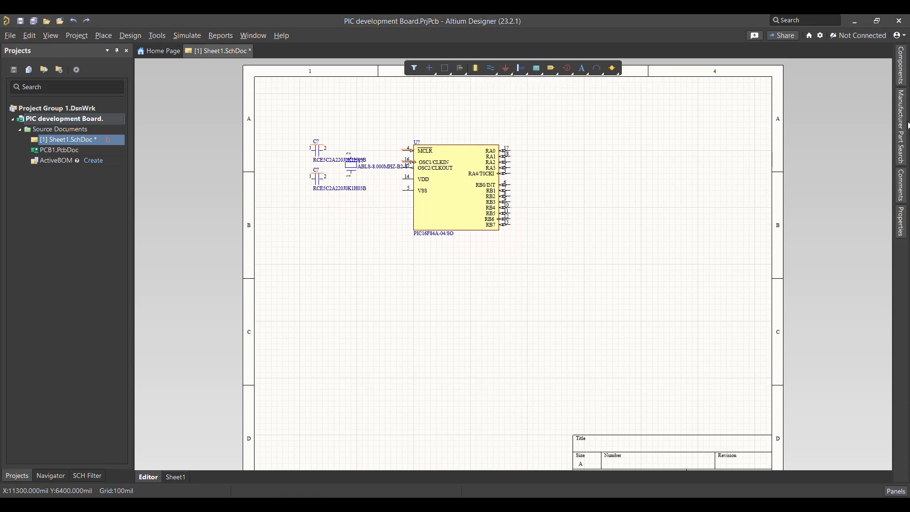
mouse_move(902, 125)
left_click(769, 104)
Step: Search 'Power Jack' and place the PJ-002BH-SMT-TR jack below the capacitors
type("Power")
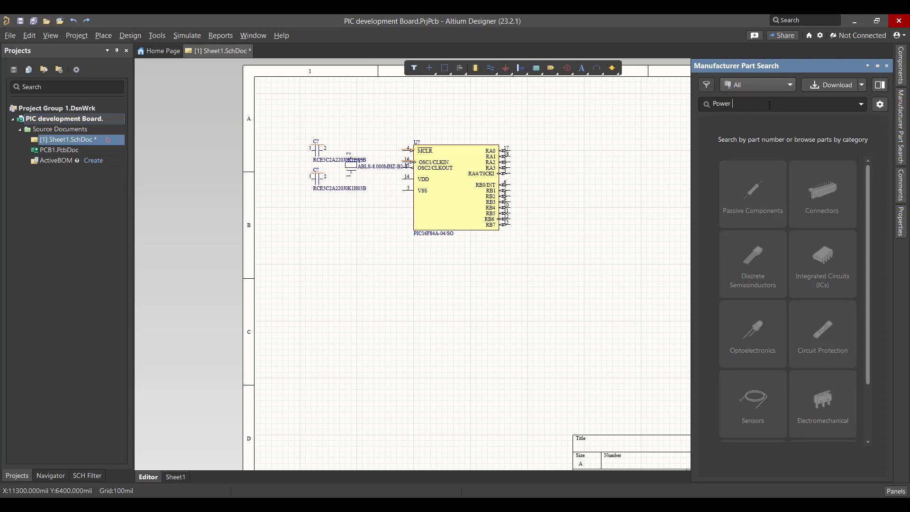
type(" Jack")
key("Return")
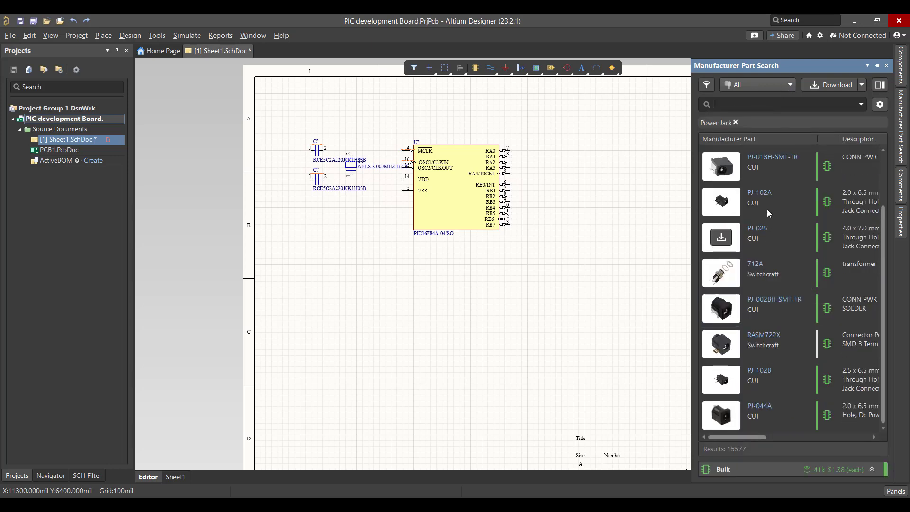
right_click(753, 304)
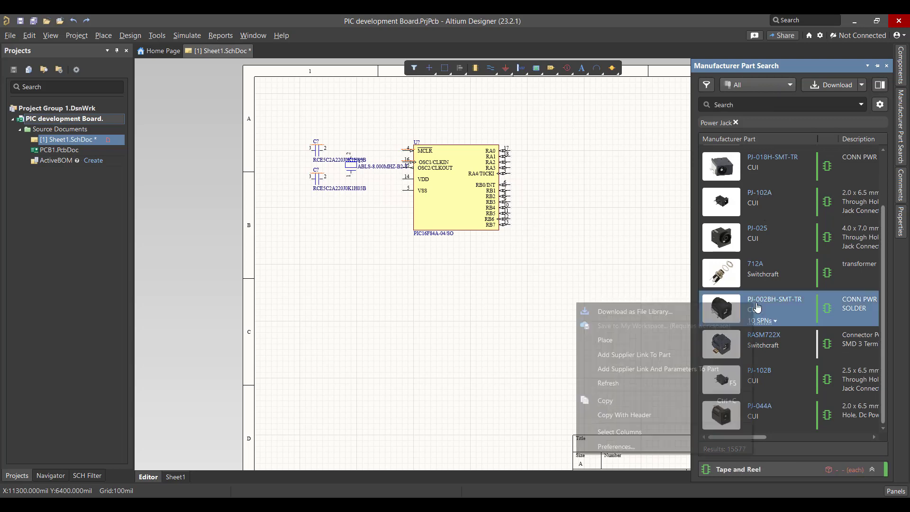
left_click(646, 340)
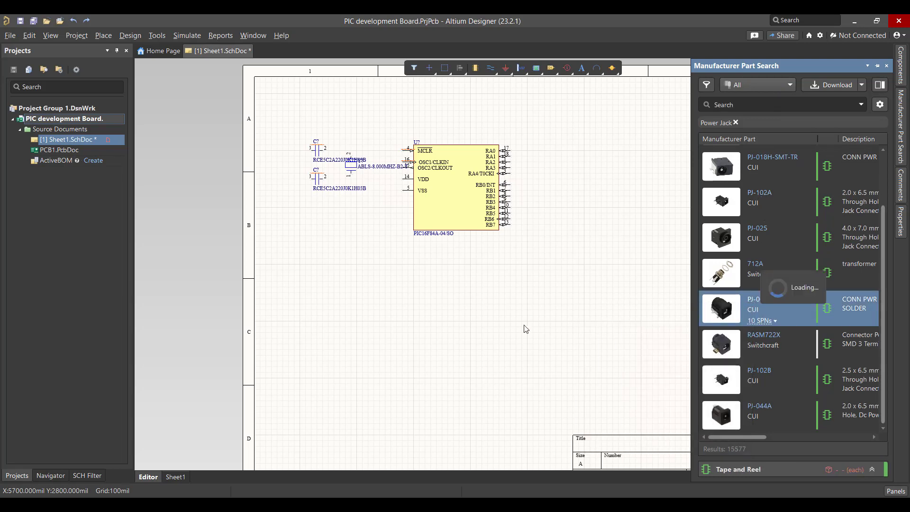
left_click(356, 259)
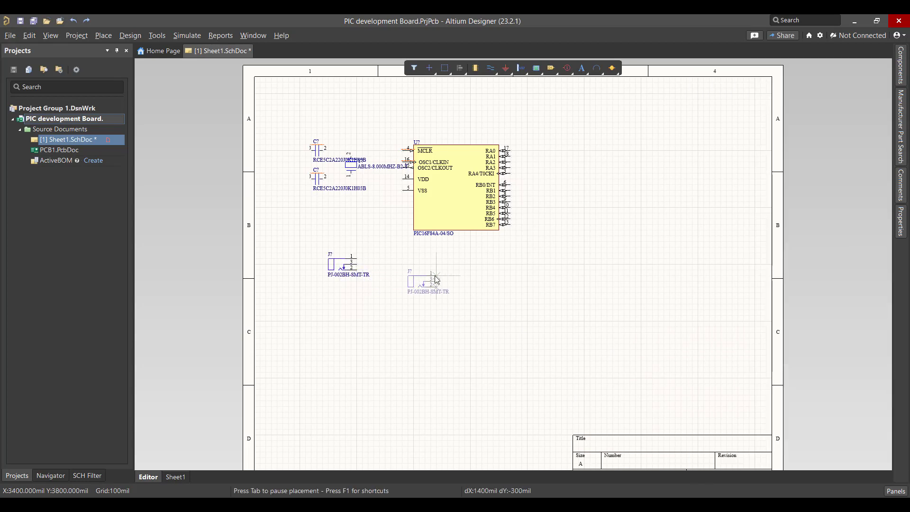
key("Escape")
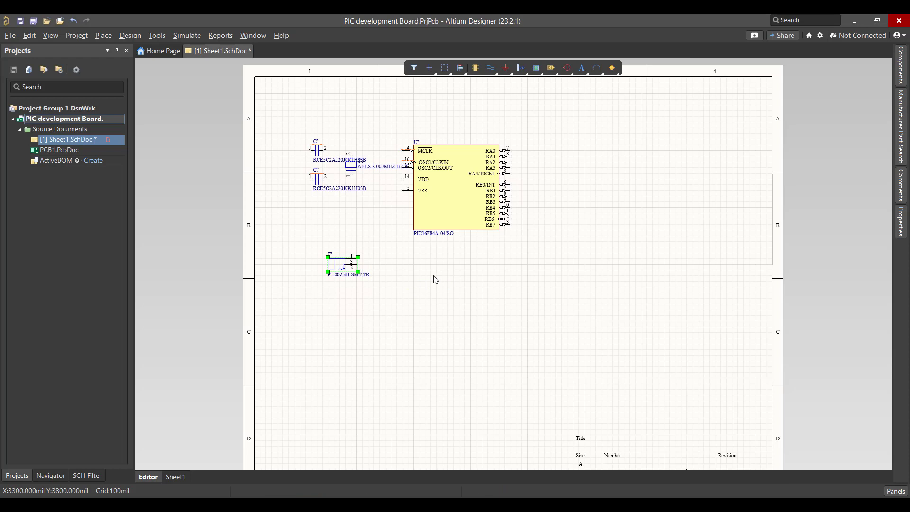
left_click(436, 278)
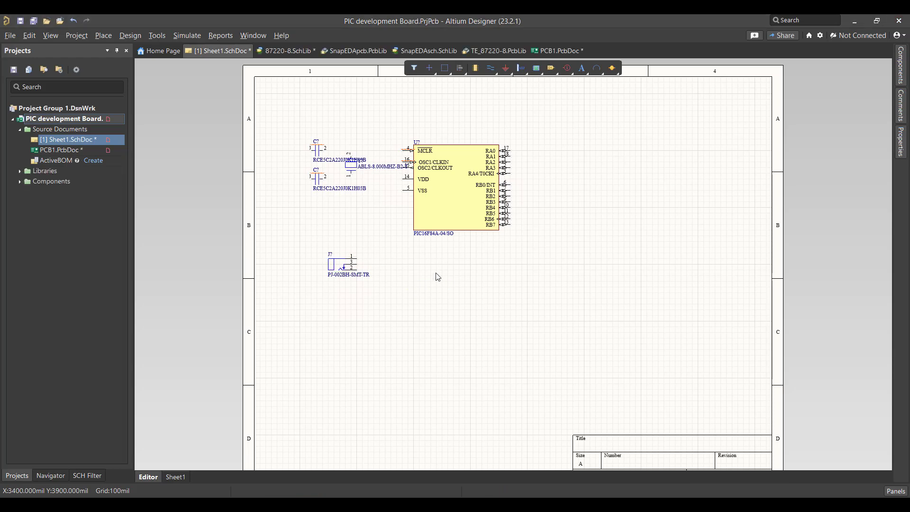
Step: Place the 87220-8 header from the 87220-8 library at the sheet's upper right
left_click(900, 64)
left_click(825, 90)
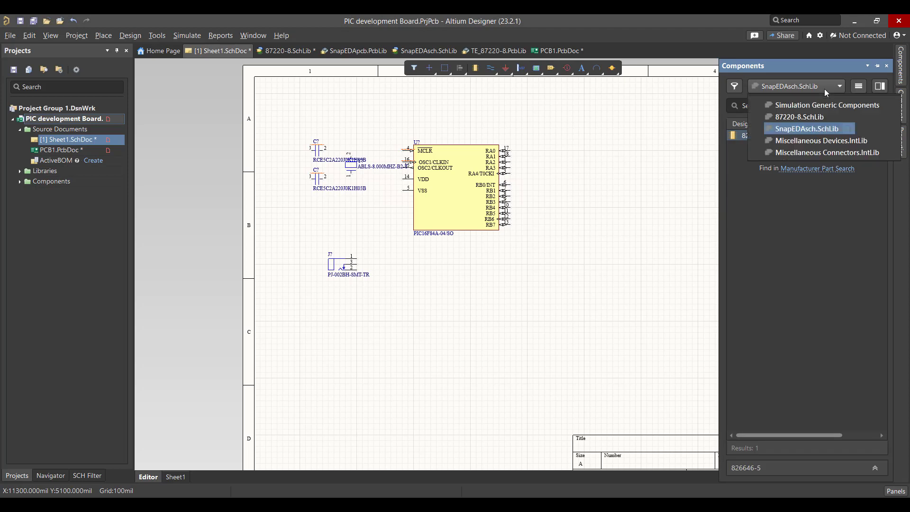
left_click(811, 117)
left_click(771, 135)
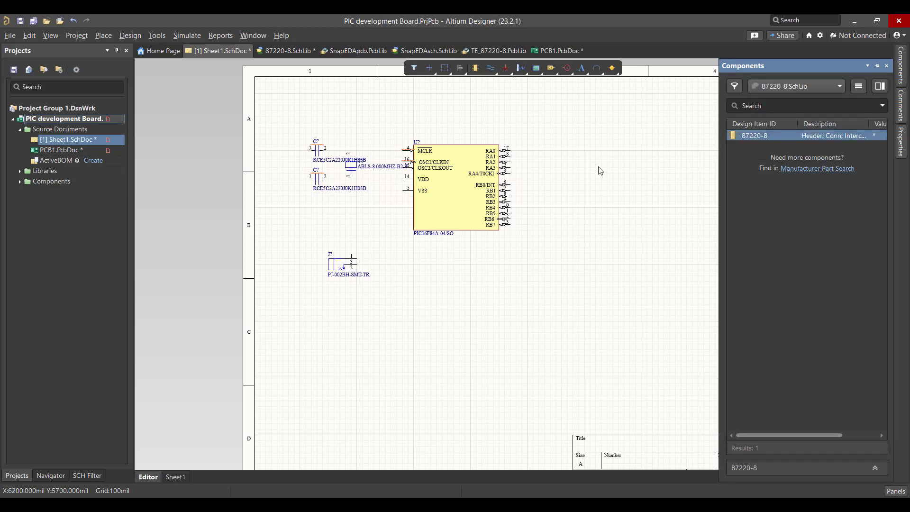
left_click_drag(740, 150, 606, 145)
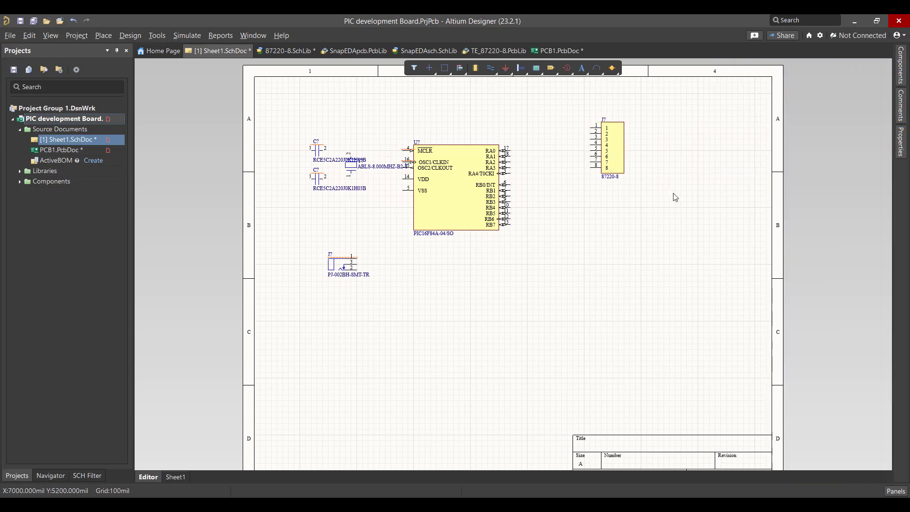
Step: Place the 826646-5 connector from the SnapEDAsch library below the header
left_click(902, 68)
left_click(838, 87)
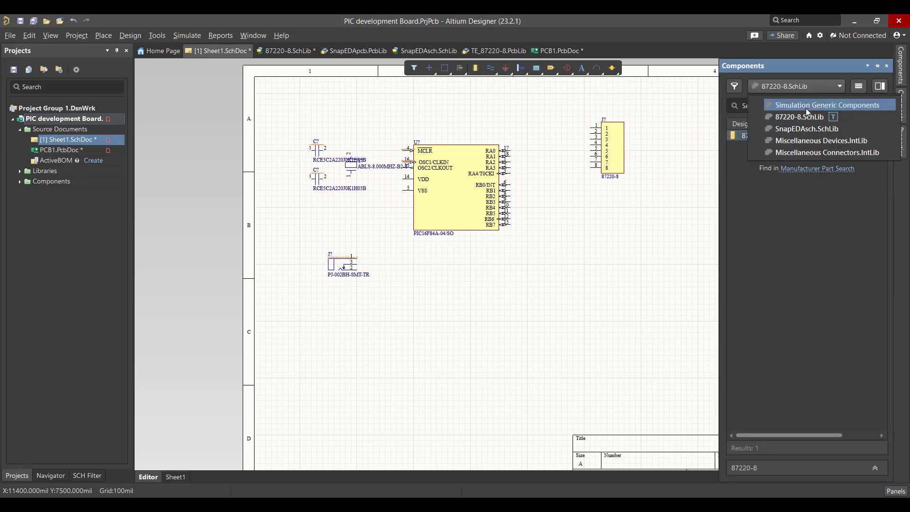
left_click(799, 132)
left_click_drag(758, 136, 609, 213)
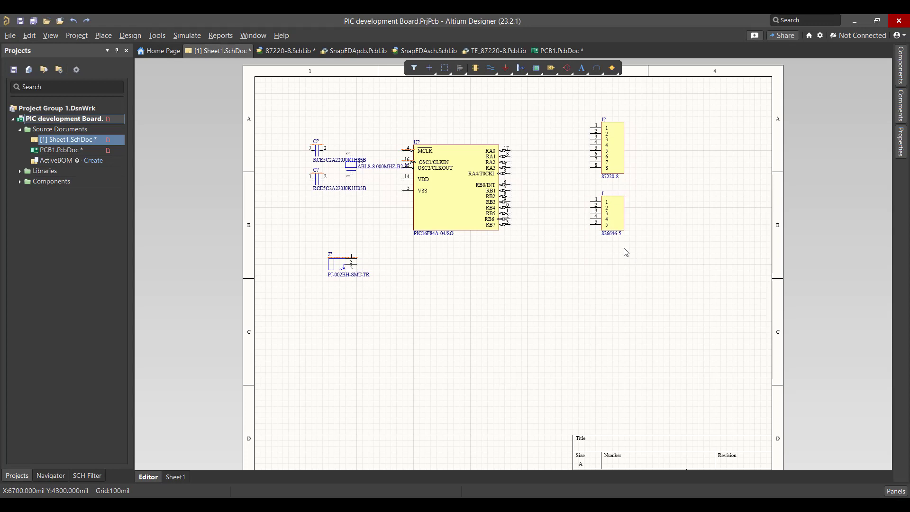
Step: Move the 826646-5 connector beside the PIC's RA pins
left_click_drag(579, 174, 645, 242)
left_click_drag(605, 218, 548, 167)
left_click(601, 209)
Step: Wire connector pins 2–5 to RA1–RA4, then move the 87220-8 header beside the RB pins
left_click(490, 67)
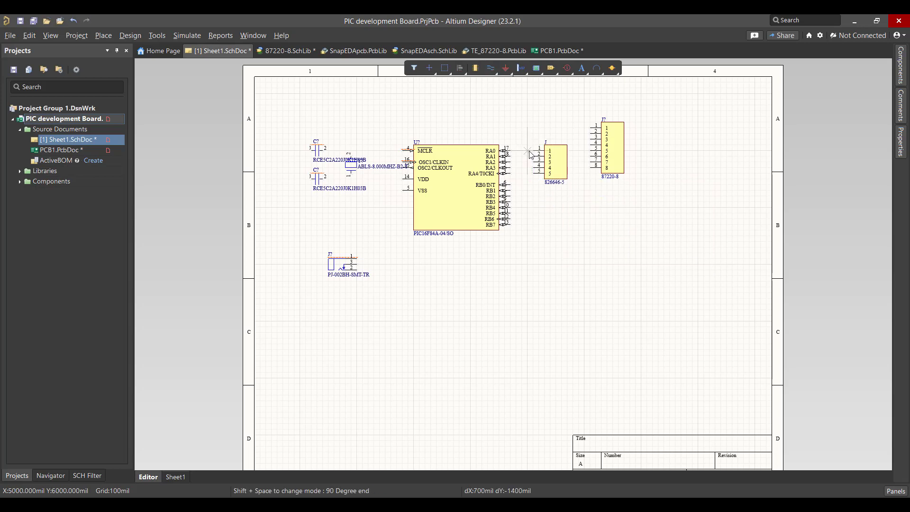
left_click(535, 148)
left_click(505, 156)
left_click(535, 161)
left_click(505, 161)
left_click(535, 167)
left_click(505, 167)
left_click(535, 174)
left_click(505, 173)
key("Escape")
left_click_drag(611, 152, 538, 232)
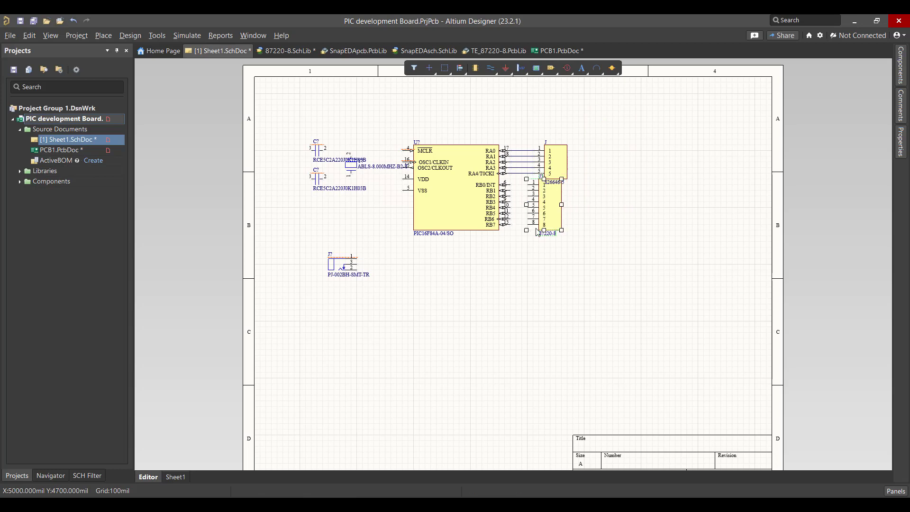
left_click(510, 67)
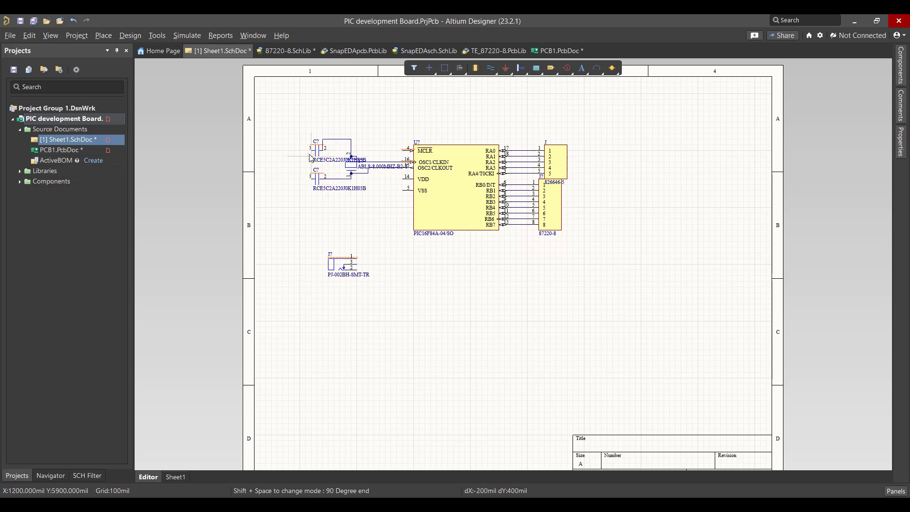
Step: Finish the capacitor wire and place GND symbols on it and on the power jack
left_click(294, 151)
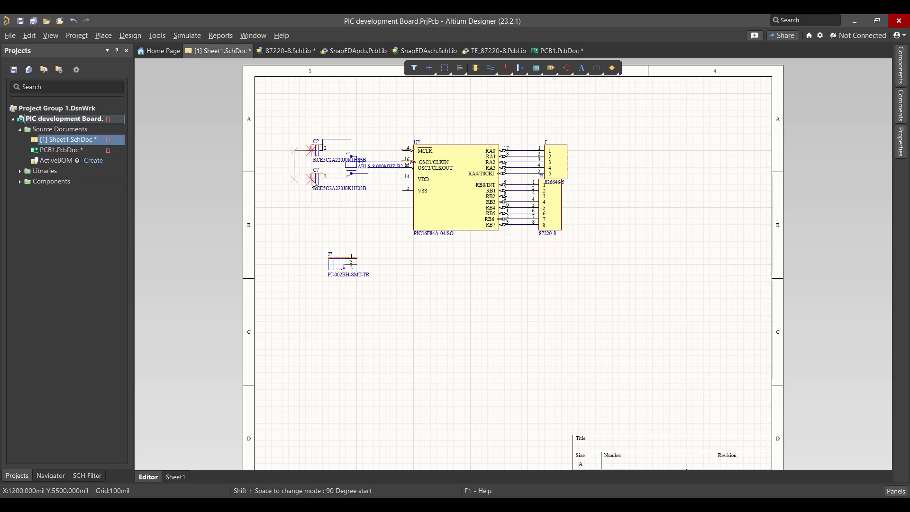
right_click(385, 187)
left_click(505, 68)
left_click(294, 179)
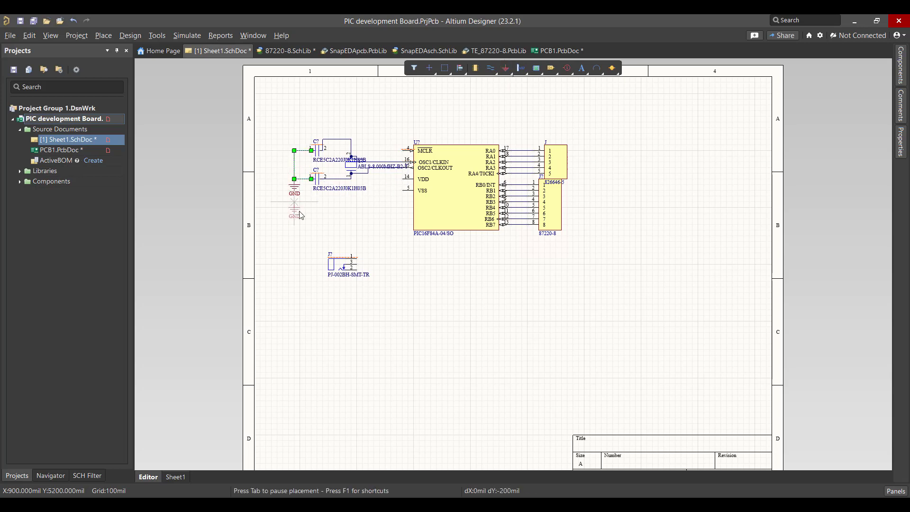
left_click(356, 277)
Step: Place +5 power ports on MCLR pin 4, the jack connector pin and VDD pin 14
right_click(505, 68)
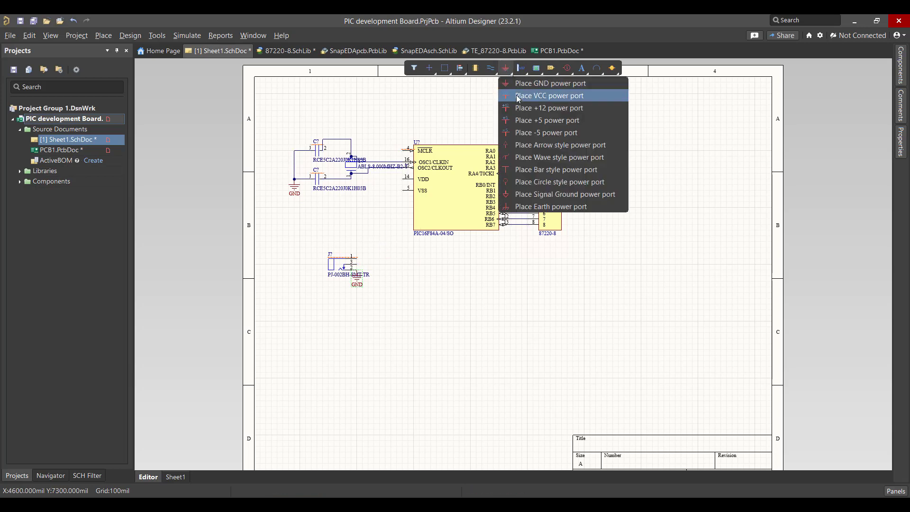
left_click(522, 120)
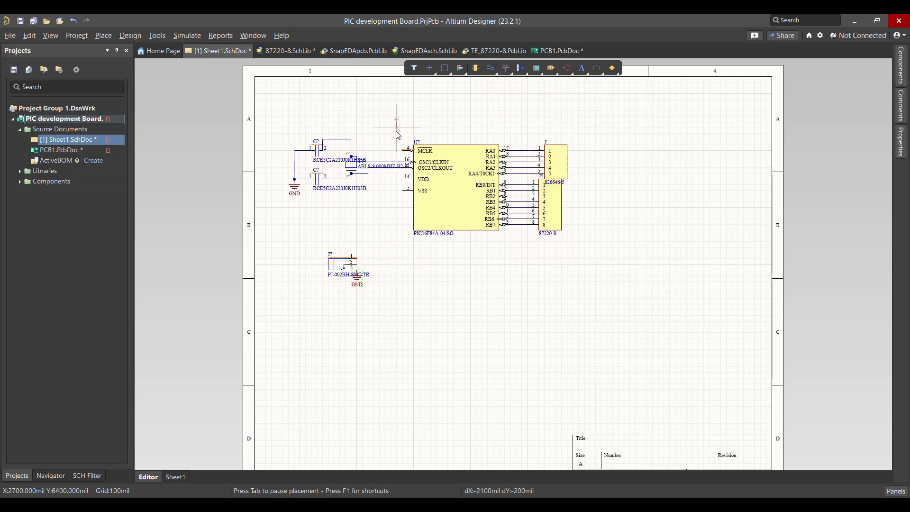
left_click(402, 148)
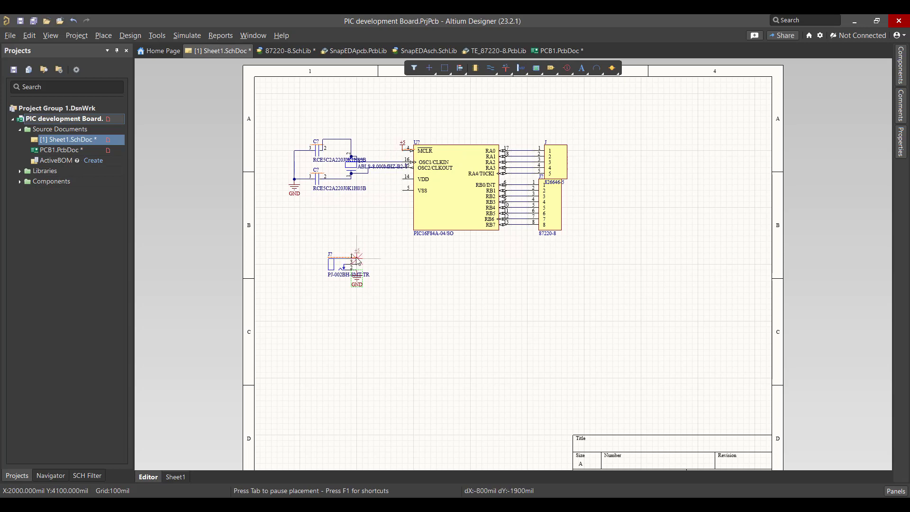
left_click(357, 258)
left_click(403, 177)
key("Escape")
Step: Place a GND port on the PIC's VSS pin 5
left_click(506, 67)
left_click(526, 84)
left_click(402, 189)
key("Escape")
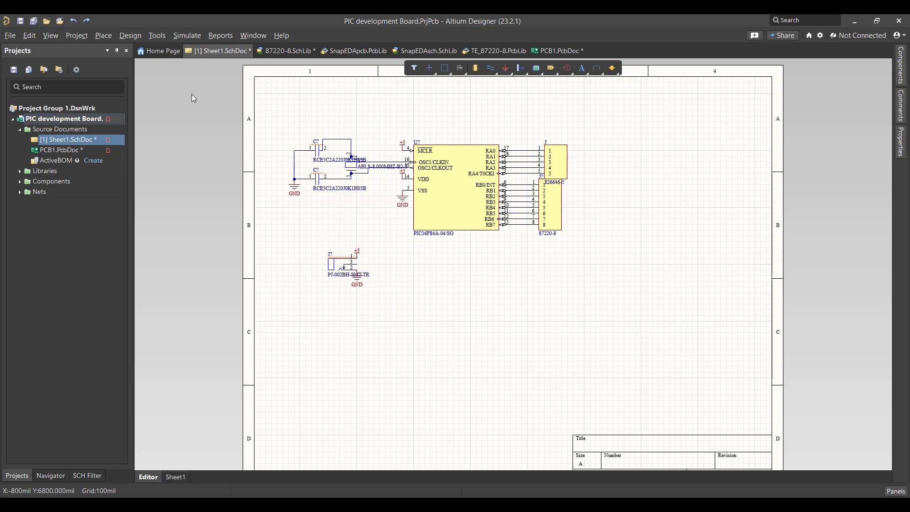
Step: In Annotate Schematics, generate the six proposed designators C1, C2, J1, J2, U1 and Y1
left_click(157, 35)
mouse_move(217, 155)
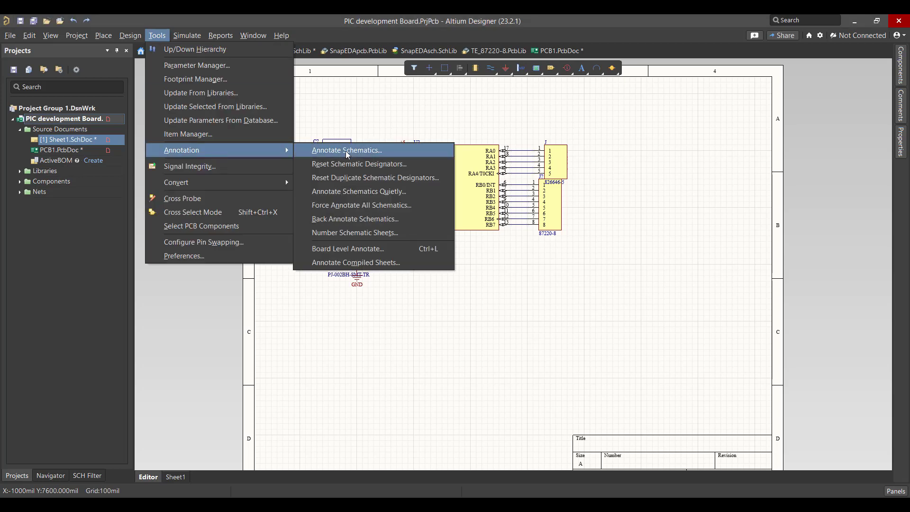
left_click(331, 149)
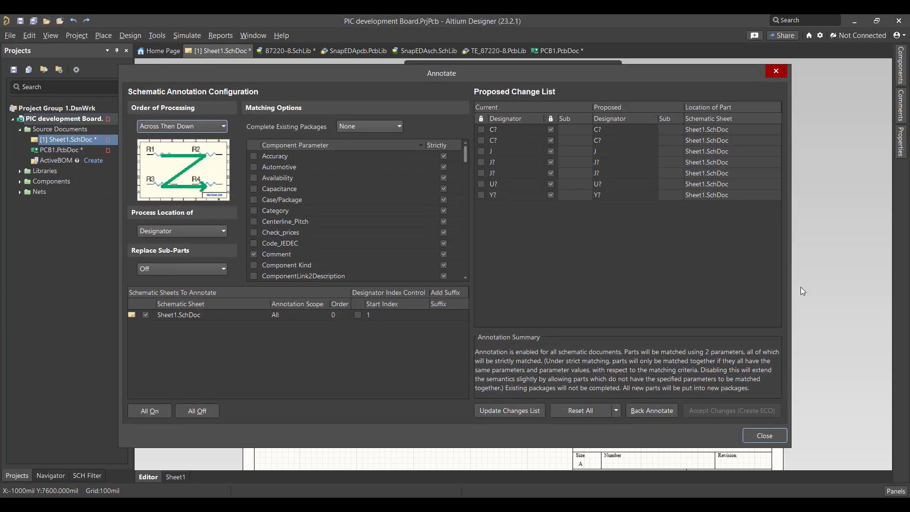
left_click(510, 411)
left_click(539, 292)
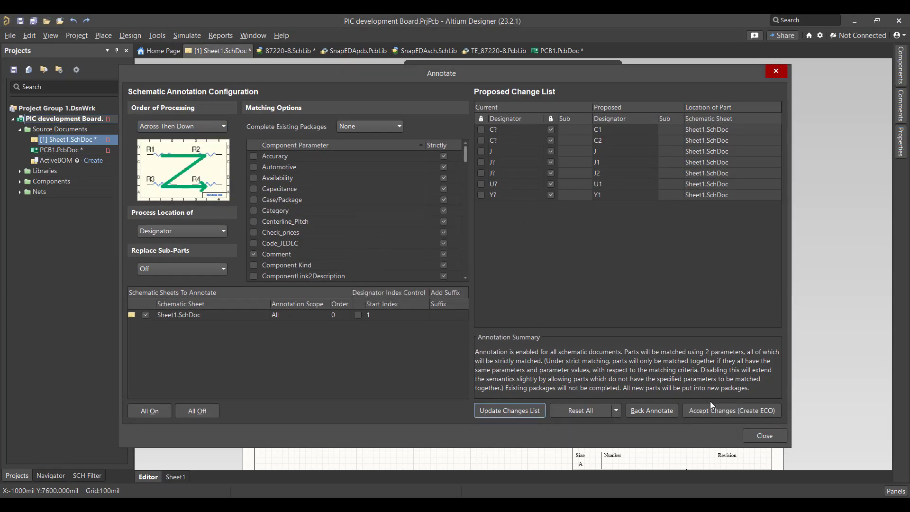
Step: Validate and execute the six designator changes as an ECO, then close both dialogs
left_click(712, 410)
left_click(175, 394)
left_click(254, 394)
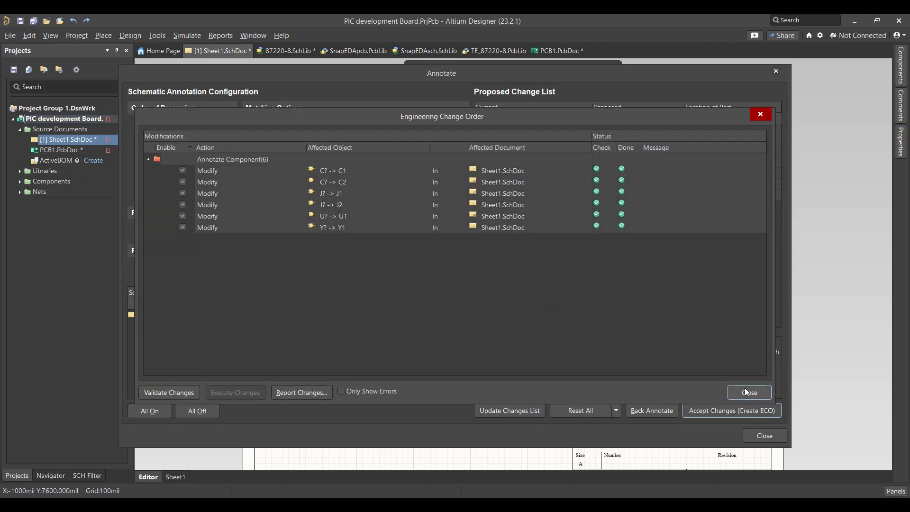
left_click(744, 390)
left_click(764, 436)
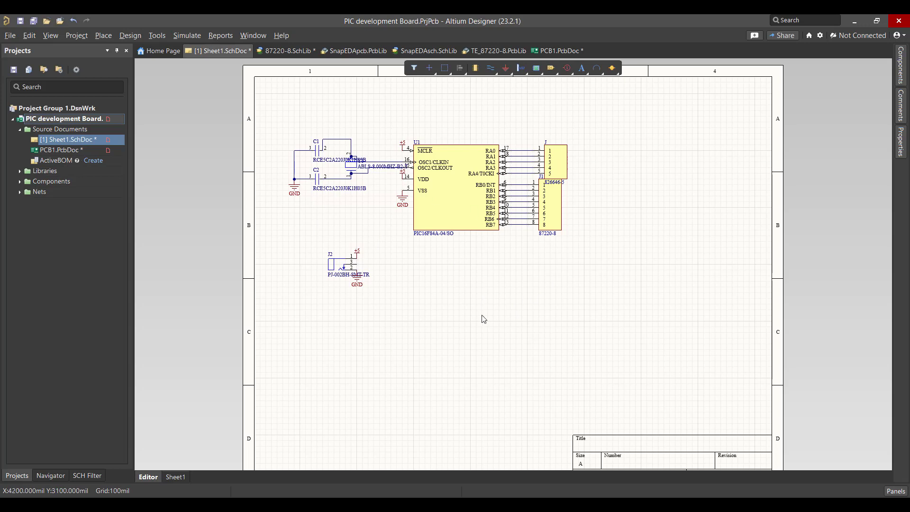
Step: Update PCB1.PcbDoc from the schematic, validating and executing the component and net additions
left_click(130, 35)
left_click(158, 57)
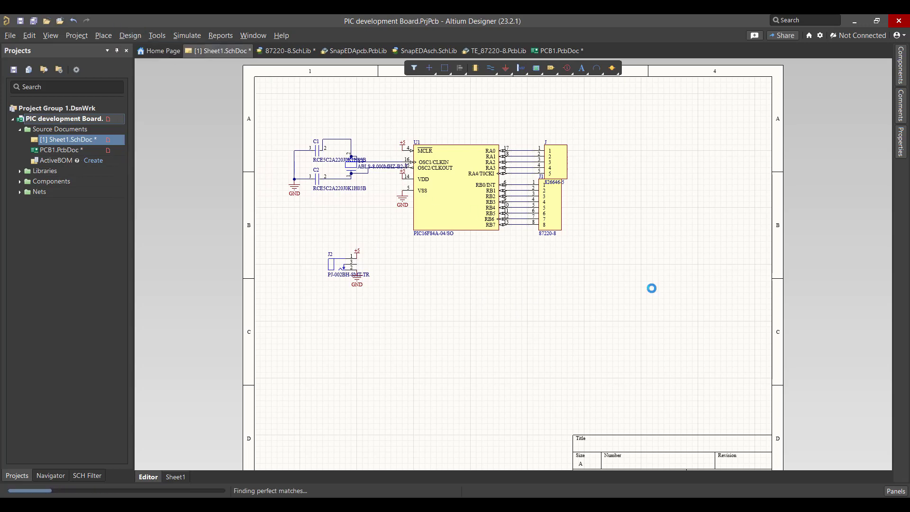
left_click(185, 394)
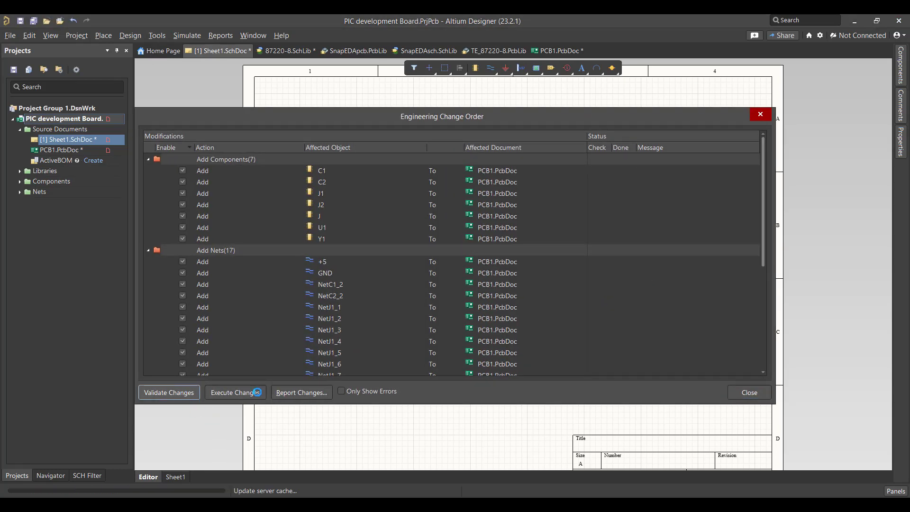
left_click(234, 394)
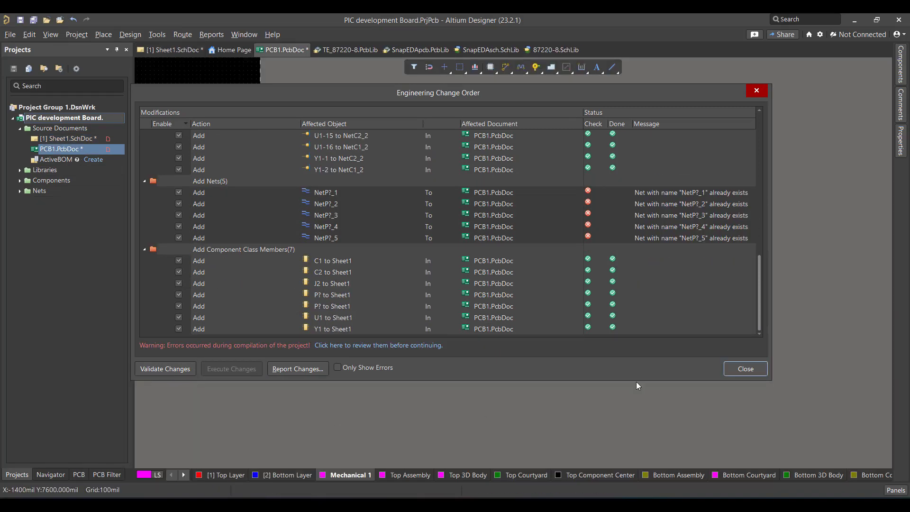
left_click(753, 371)
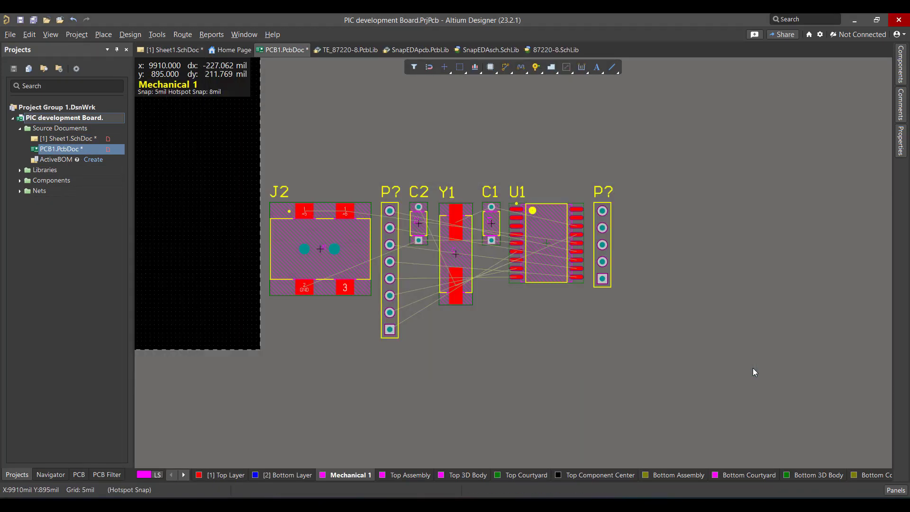
Step: Move all footprints onto the board and lift the right P? header toward the top
left_click_drag(670, 203, 222, 350)
left_click_drag(396, 308, 428, 260)
left_click(635, 215)
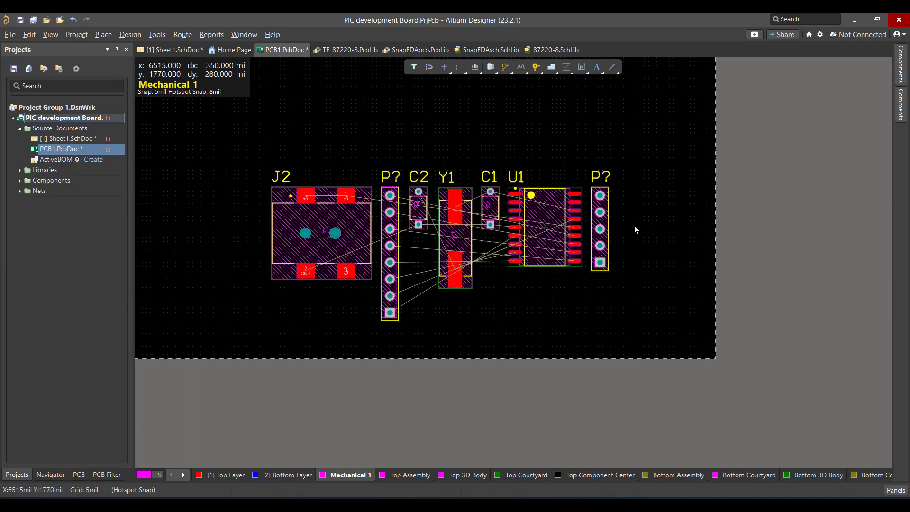
left_click_drag(628, 166, 570, 328)
left_click_drag(600, 229, 468, 79)
Step: Place U1 at the top-left with Y1 beside it, and move the top P? header up-right
left_click_drag(545, 228, 363, 90)
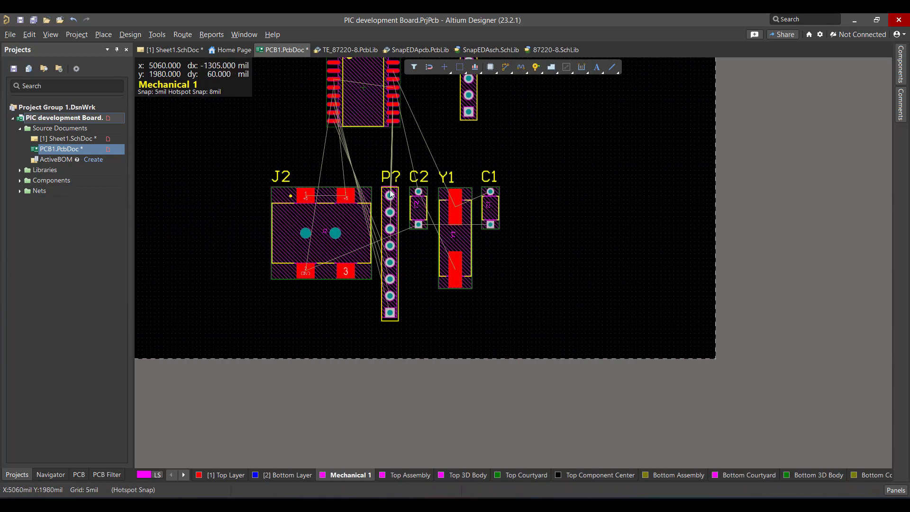
scroll(390, 192, "down", 2, "ctrl")
scroll(416, 98, "up", 5)
left_click_drag(437, 315, 429, 178)
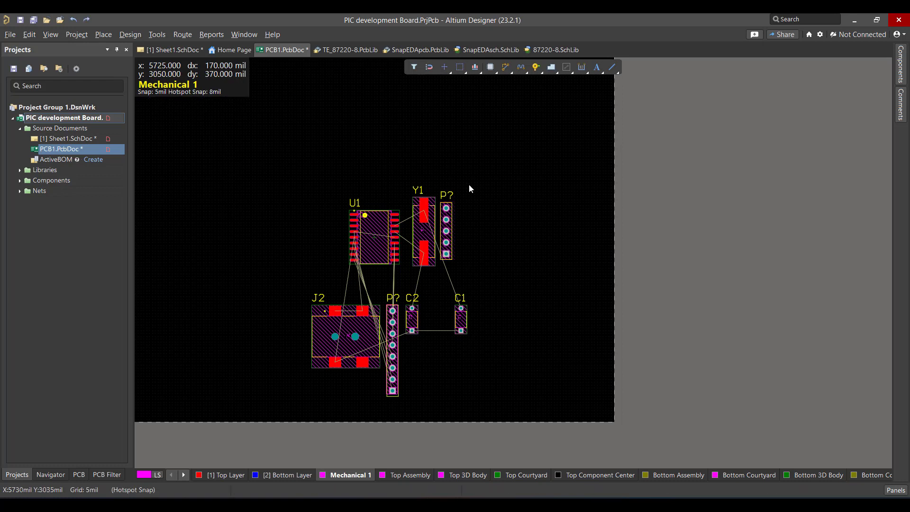
left_click_drag(446, 234, 477, 175)
Step: Move capacitors C2 and C1 up beside Y1 and align them together
left_click_drag(396, 279, 508, 339)
left_click_drag(460, 319, 379, 188)
left_click_drag(358, 156, 413, 204)
left_click_drag(400, 185, 388, 185)
Step: Rotate J2 90° below U1, shift both P? headers down-left, and settle Y1 higher
left_click_drag(402, 348, 476, 269)
left_click_drag(355, 346, 380, 303)
key("space")
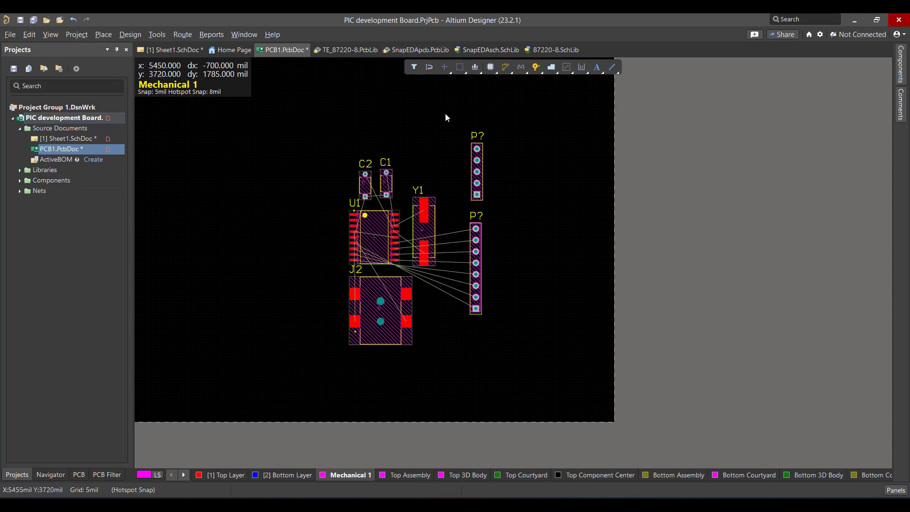
left_click_drag(450, 117, 493, 322)
left_click_drag(477, 269, 461, 294)
left_click_drag(425, 235, 423, 206)
left_click_drag(407, 293, 380, 299)
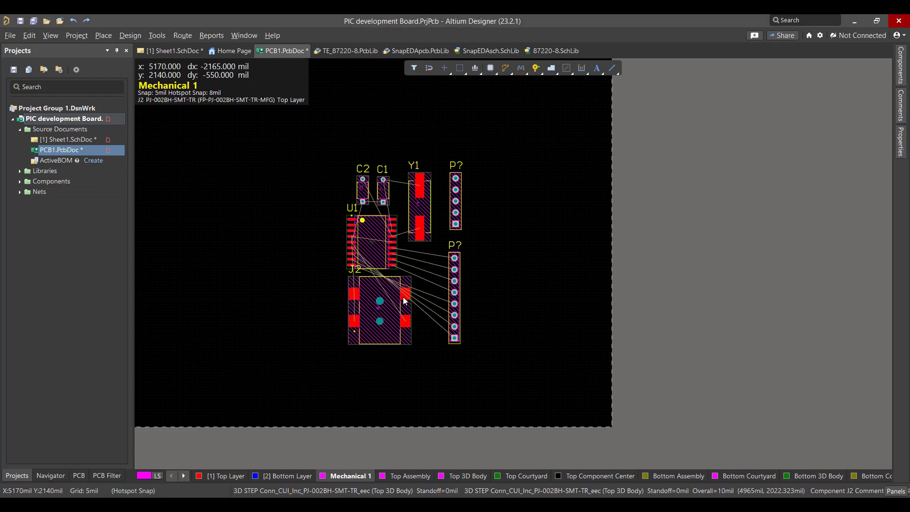
Step: In Board Planning Mode, pull the board's right and bottom edges in toward the parts
left_click(51, 36)
left_click(65, 49)
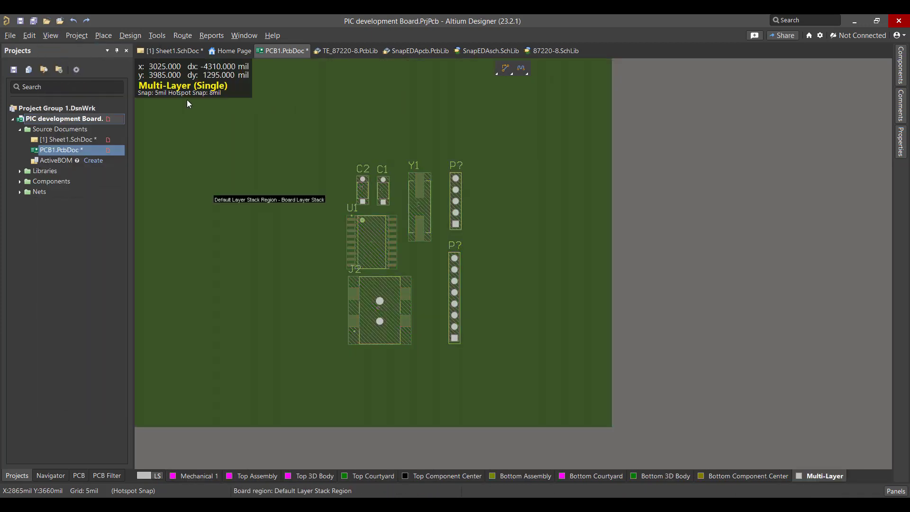
left_click(130, 35)
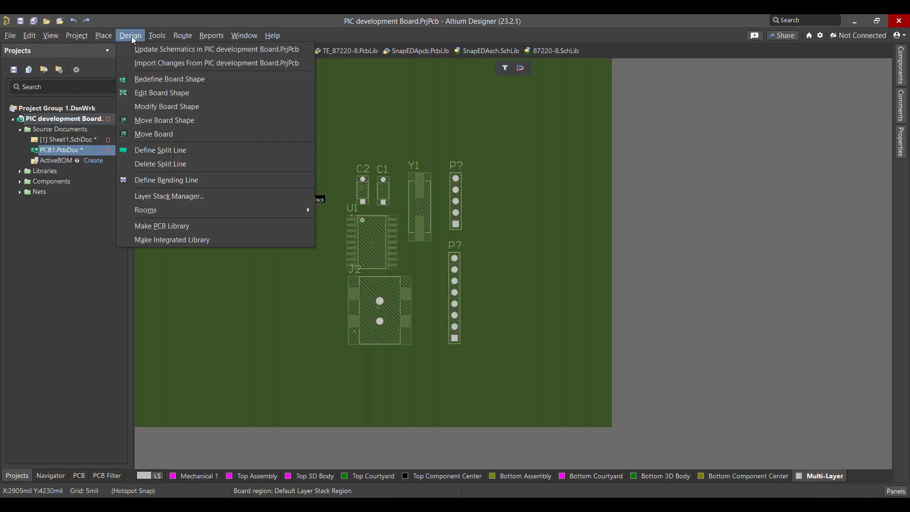
left_click(159, 92)
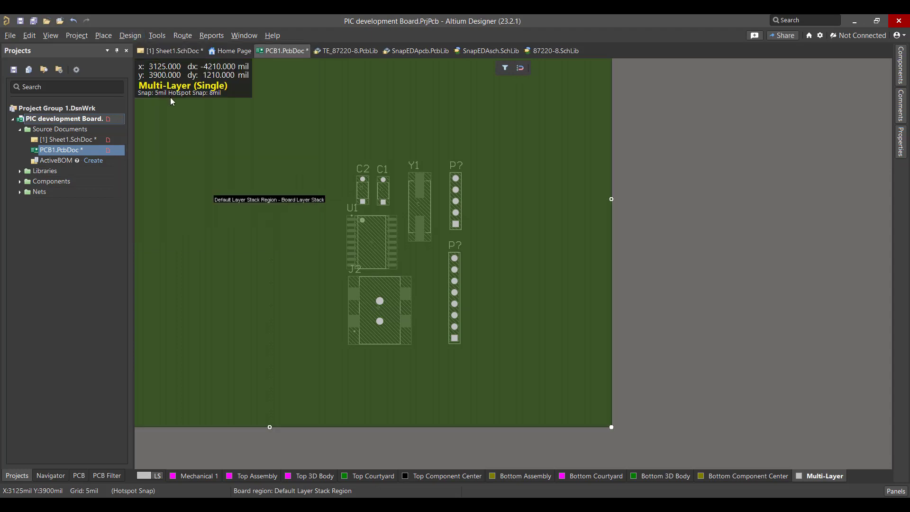
left_click(612, 198)
left_click(476, 198)
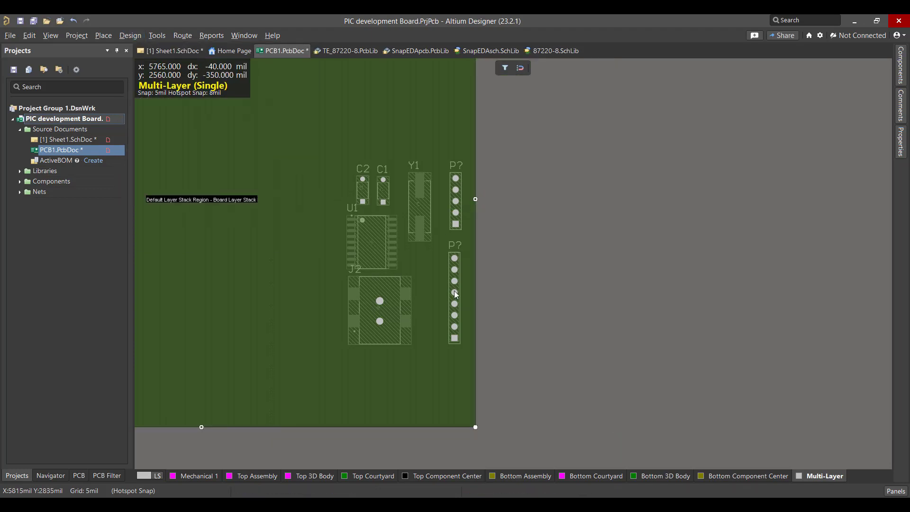
left_click(204, 427)
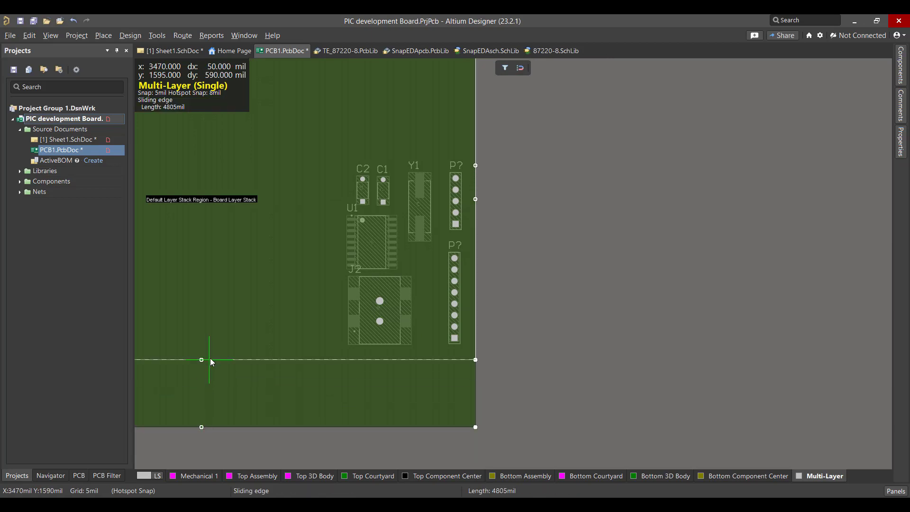
left_click(211, 353)
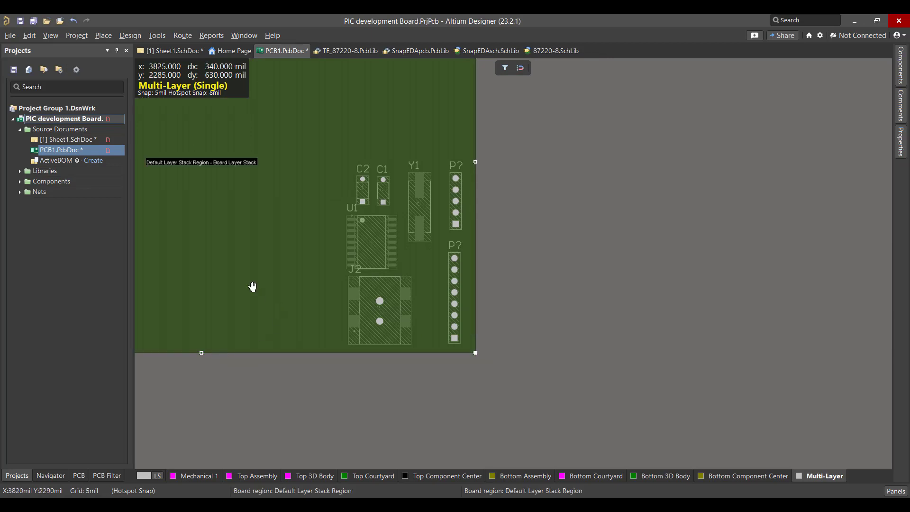
Step: Slide the left and top board edges in close to the components and finish the outline
scroll(548, 340, "up", 2, "ctrl")
left_click(238, 217)
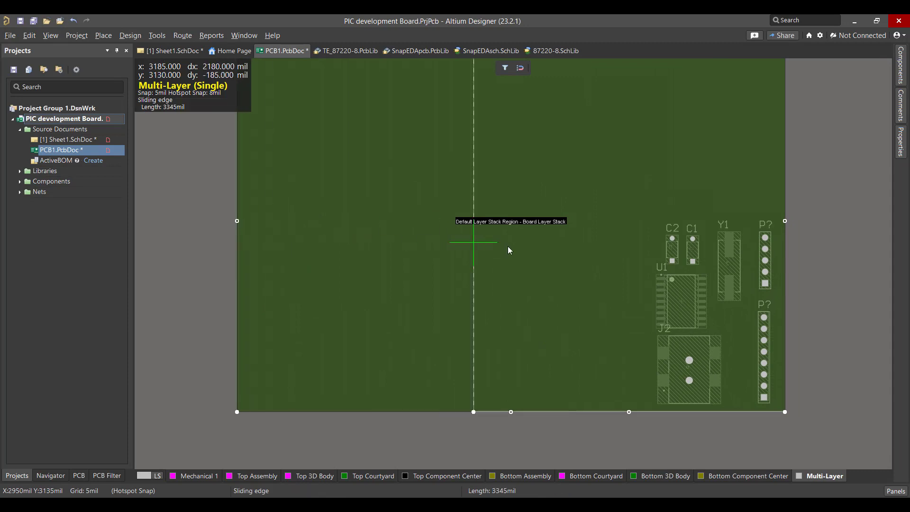
left_click(648, 258)
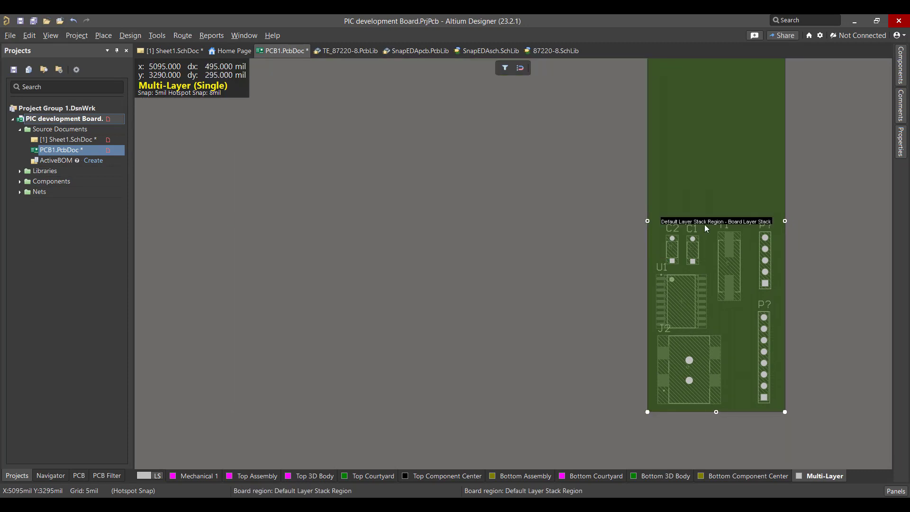
scroll(705, 227, "up", 2)
left_click(717, 107)
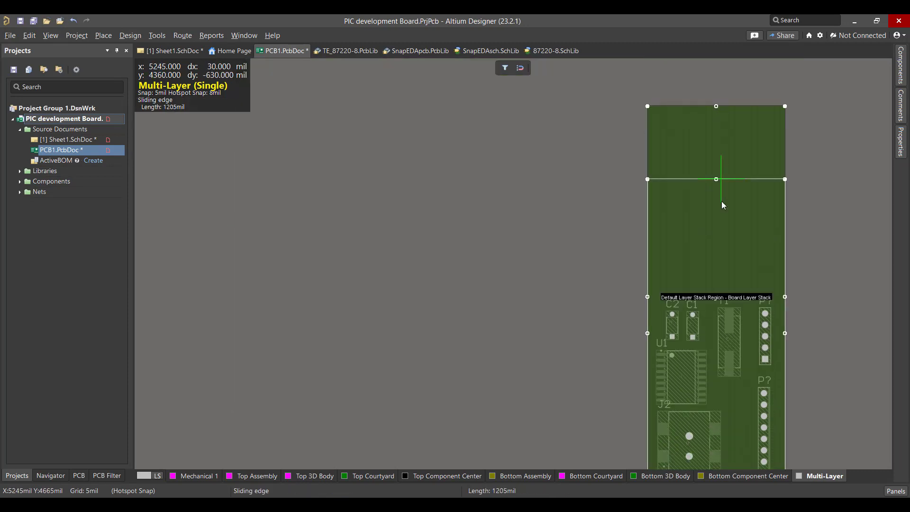
left_click(716, 291)
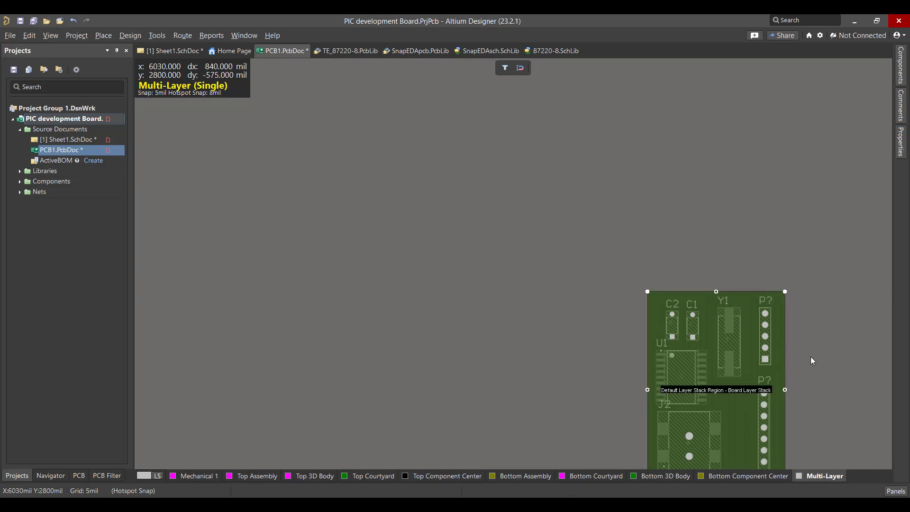
right_click_drag(808, 357, 563, 195)
left_click(587, 232)
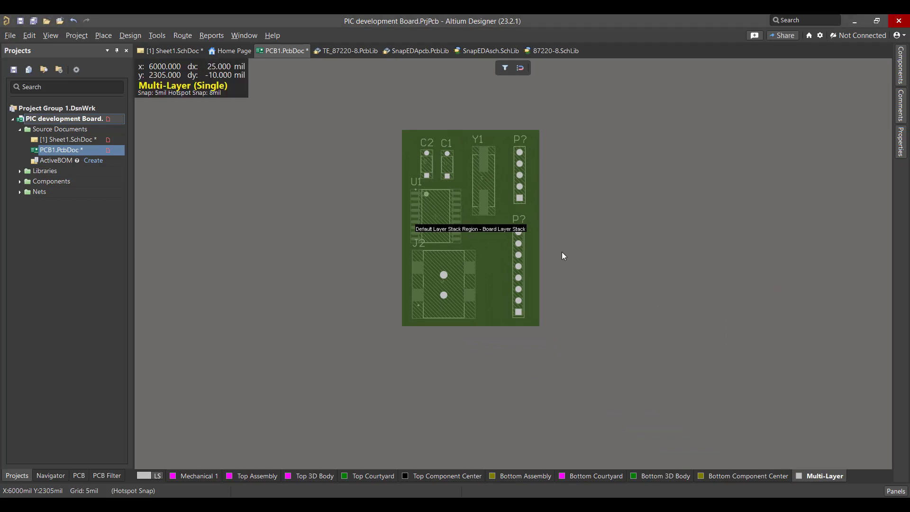
Step: Auto-route all 18 connections with Default 2 Layer Board, then switch units from mil to mm
key("2")
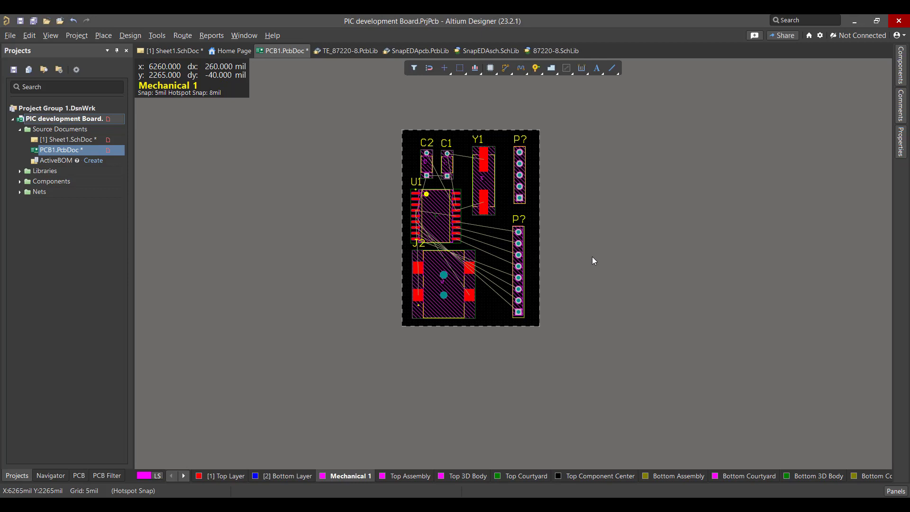
left_click(180, 35)
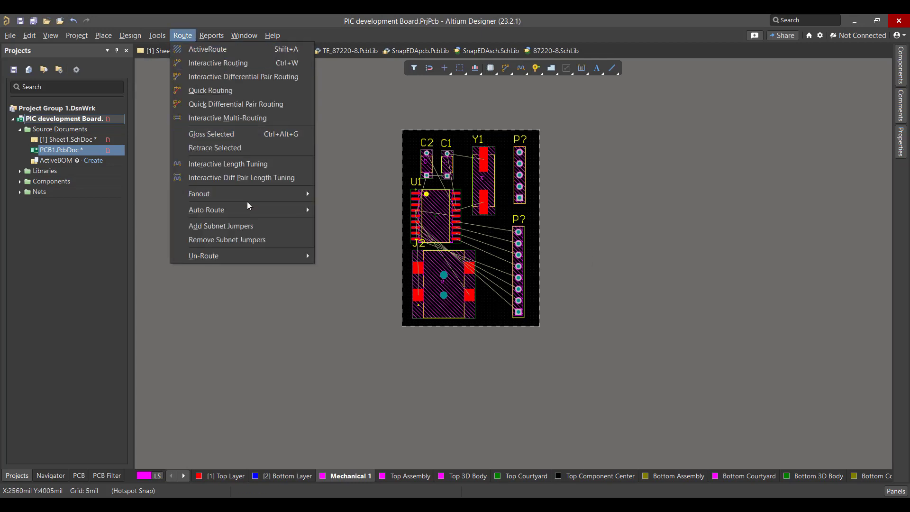
mouse_move(246, 206)
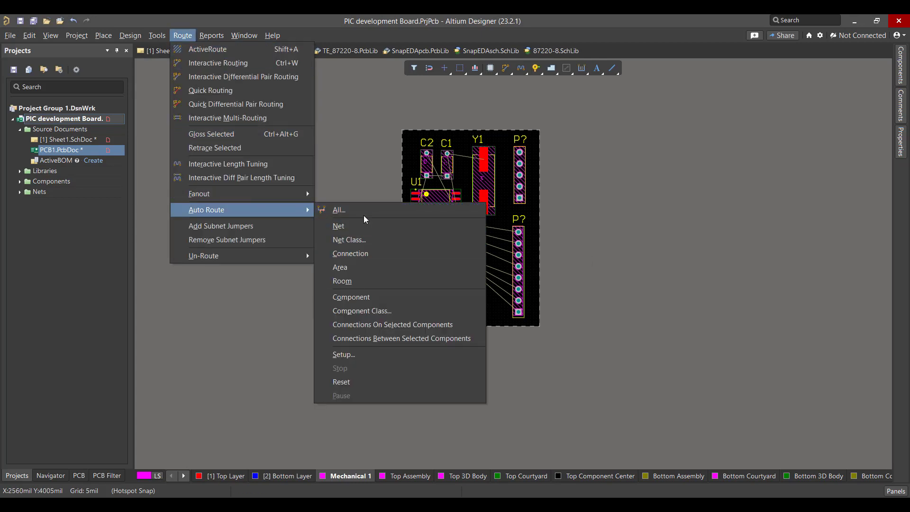
left_click(362, 210)
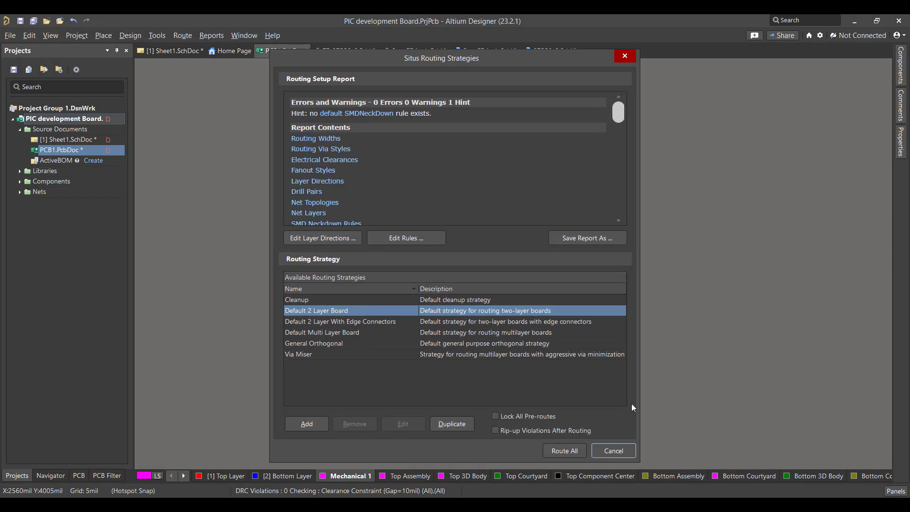
left_click(567, 451)
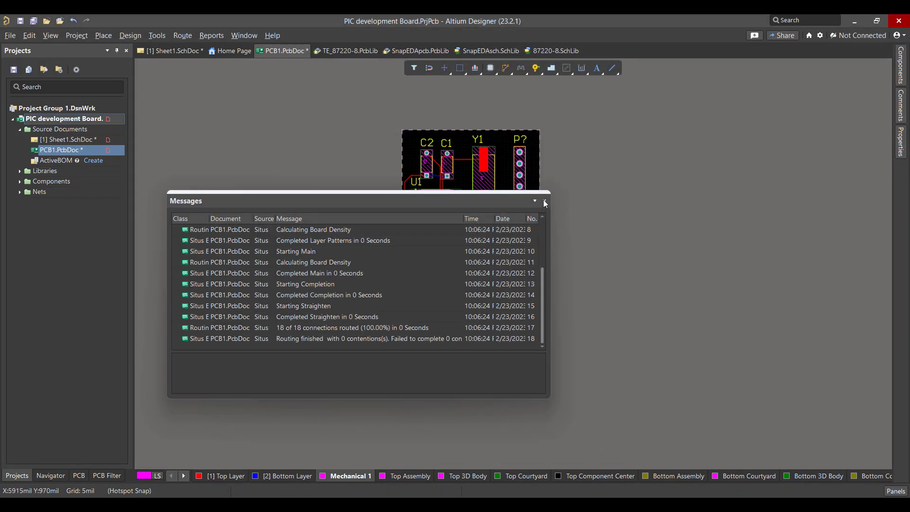
left_click(544, 201)
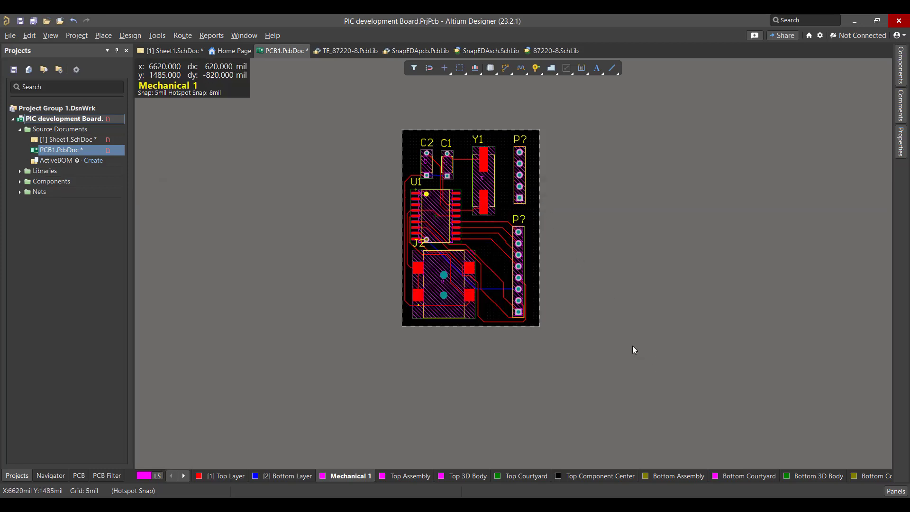
key("q")
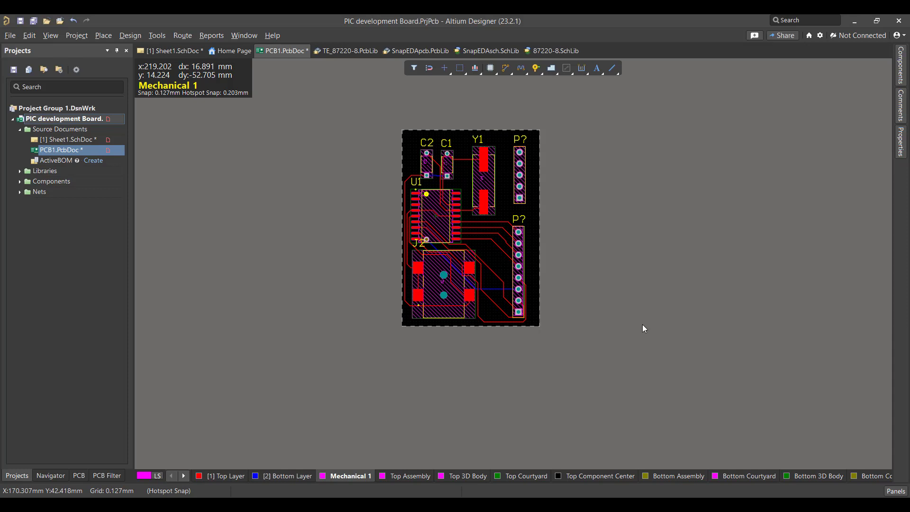
Step: In Polygon Manager, create a new polygon from the board outline on net GND
left_click(157, 35)
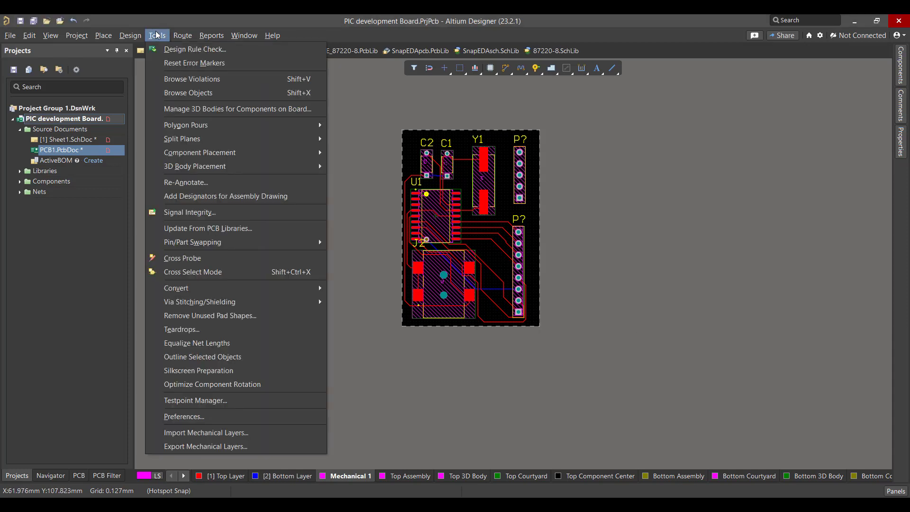
mouse_move(209, 125)
left_click(371, 126)
left_click(589, 209)
left_click(616, 226)
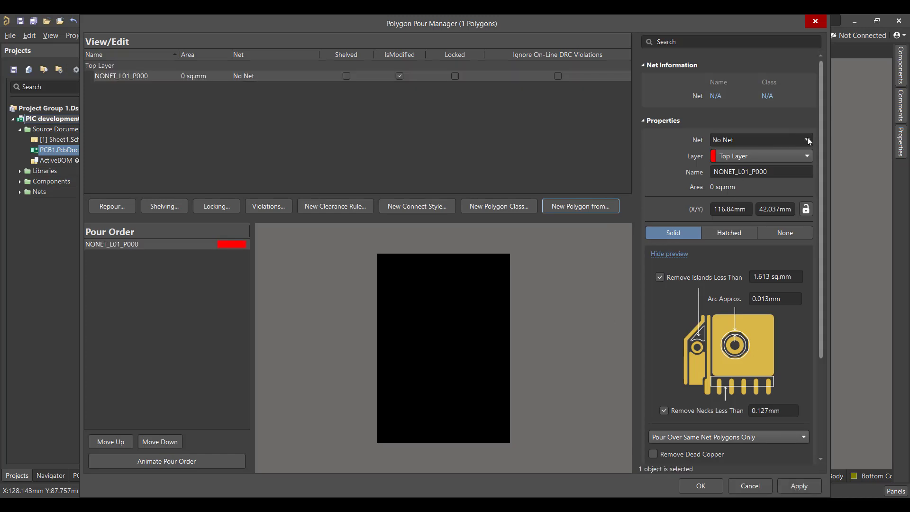
left_click(806, 139)
left_click(770, 177)
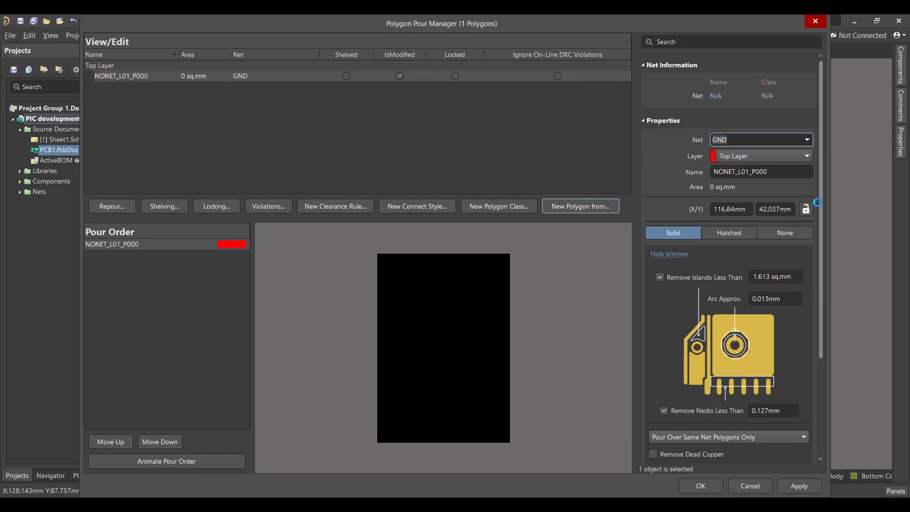
Step: Set it to Pour Over All Same Net Objects, apply, and confirm the top-layer pour
scroll(799, 262, "down", 3)
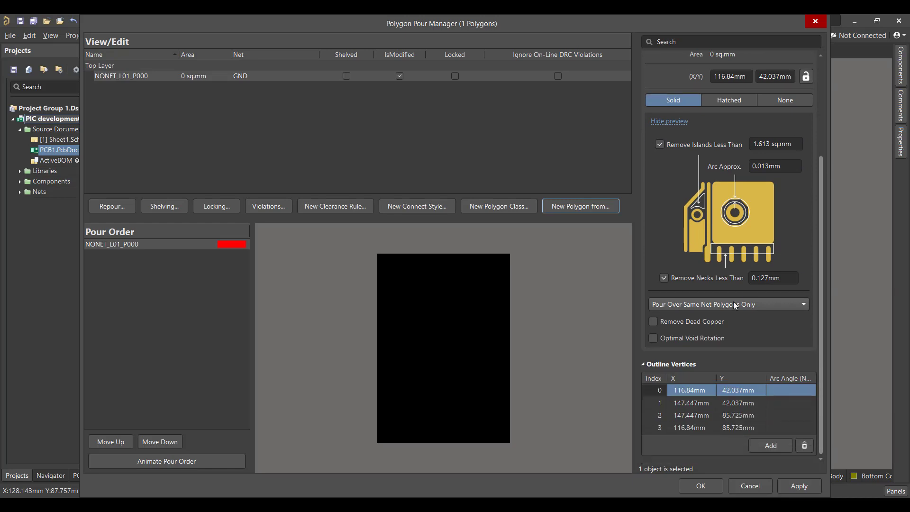
left_click(761, 304)
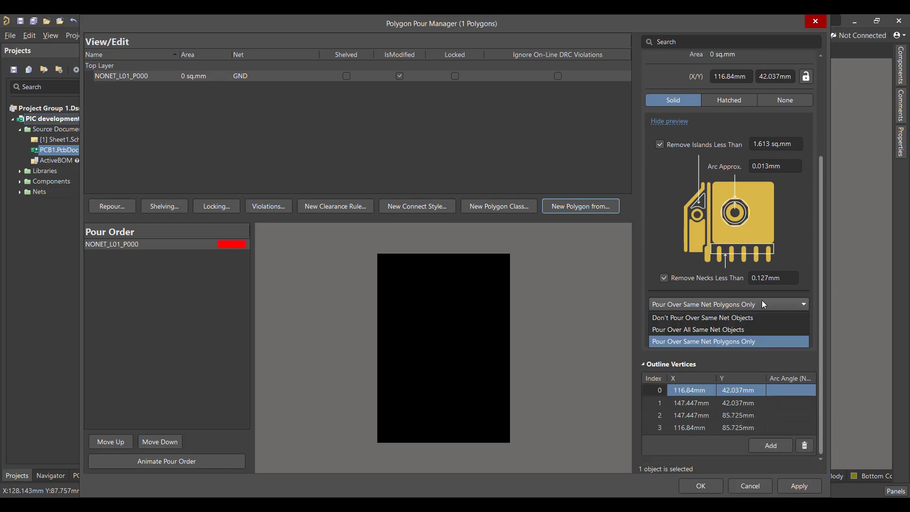
left_click(748, 329)
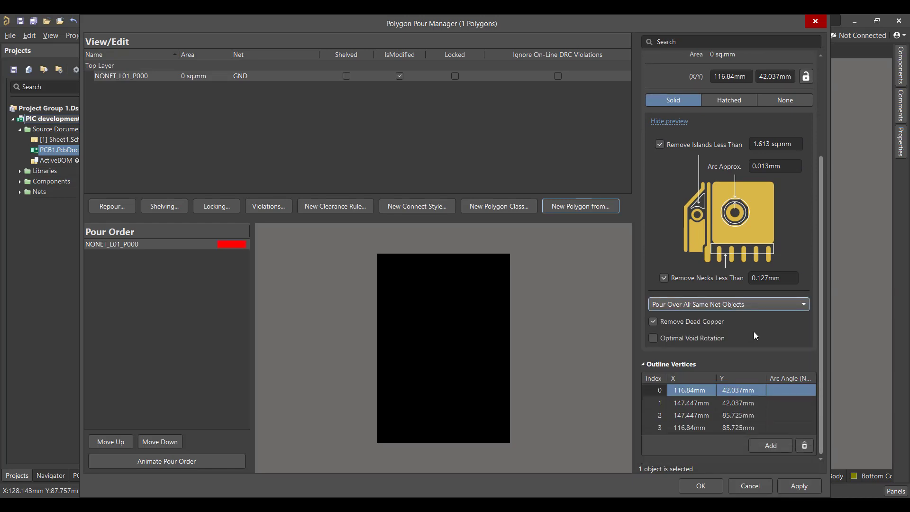
left_click(802, 485)
left_click(566, 287)
left_click(690, 485)
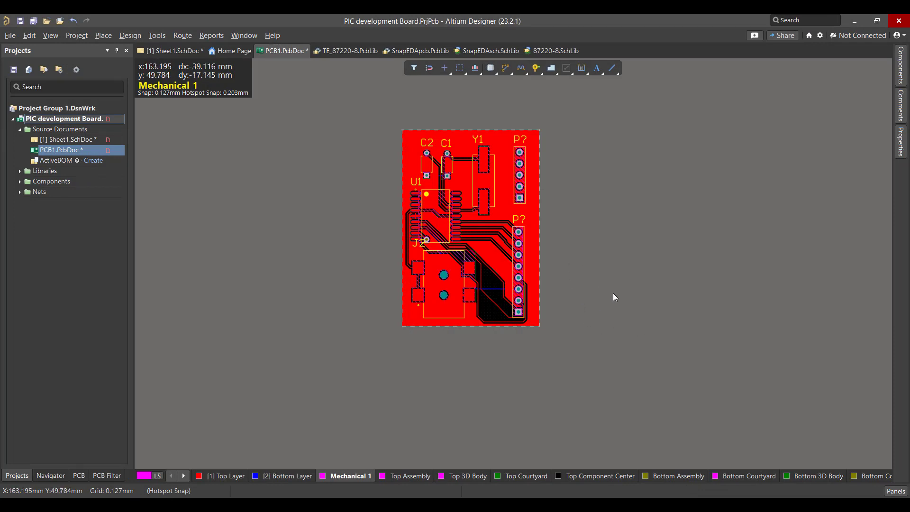
Step: Add a second board-outline polygon in Polygon Manager, placed on the Bottom Layer
left_click(157, 35)
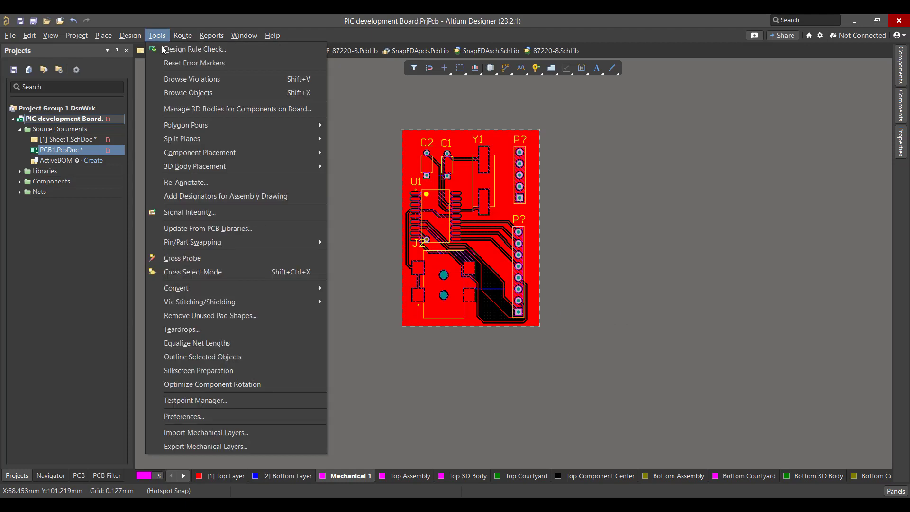
mouse_move(285, 130)
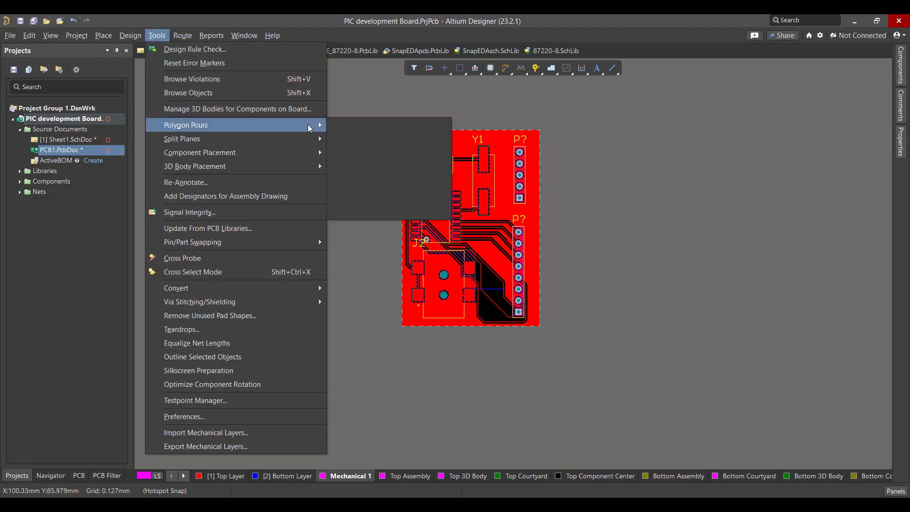
left_click(347, 126)
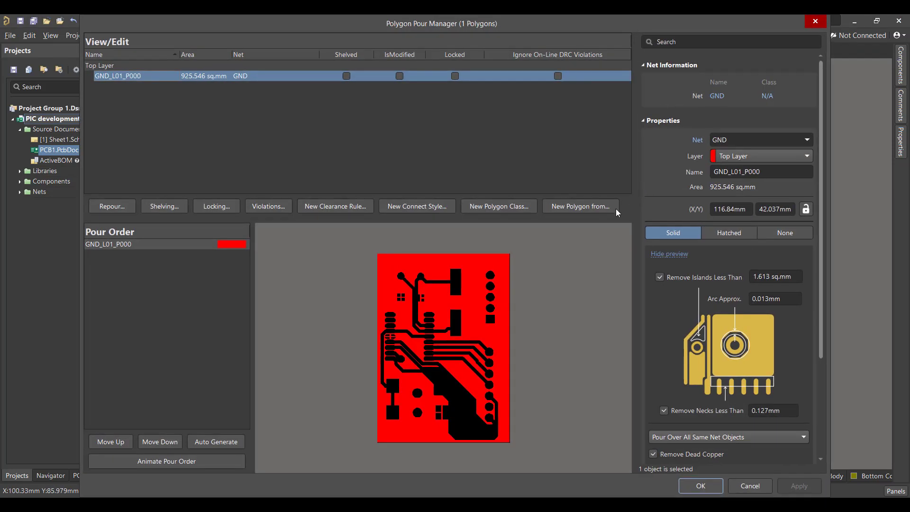
left_click(598, 206)
left_click(606, 229)
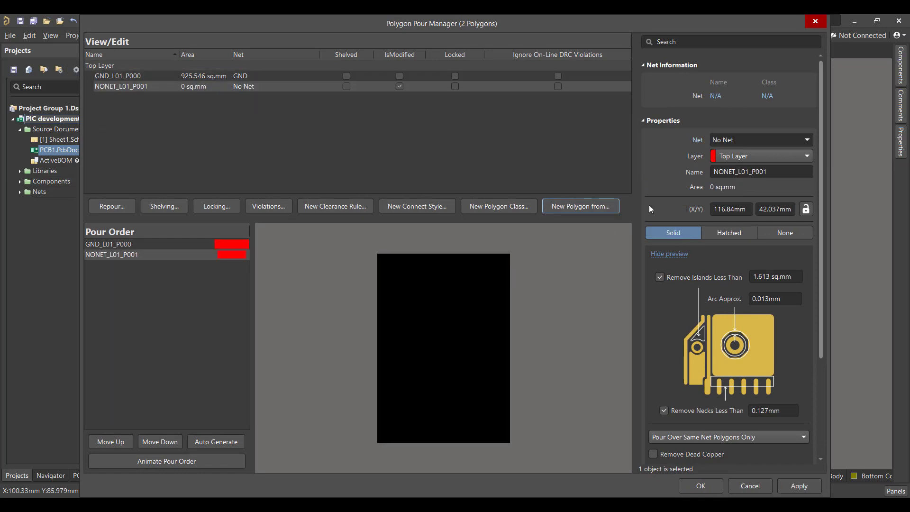
left_click(762, 156)
left_click(747, 183)
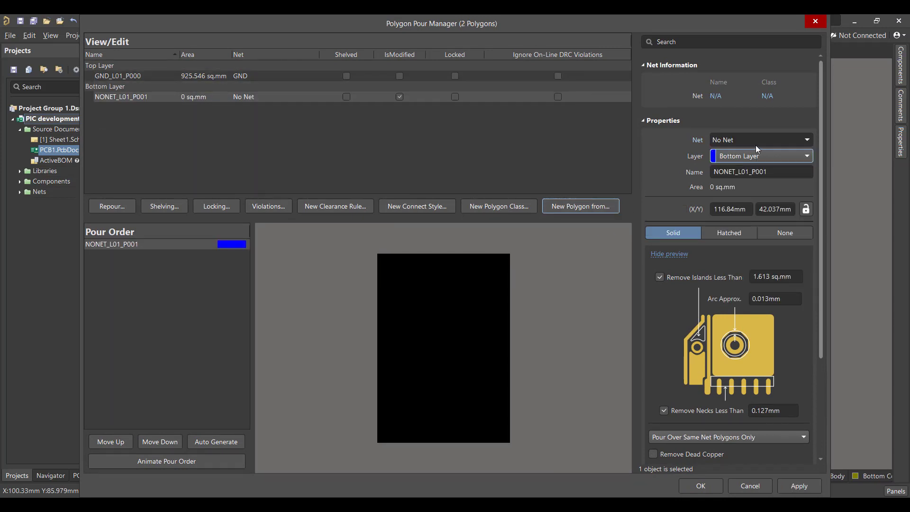
Step: Assign net GND with Pour Over All Same Net Objects, apply, and confirm the bottom pour
left_click(808, 139)
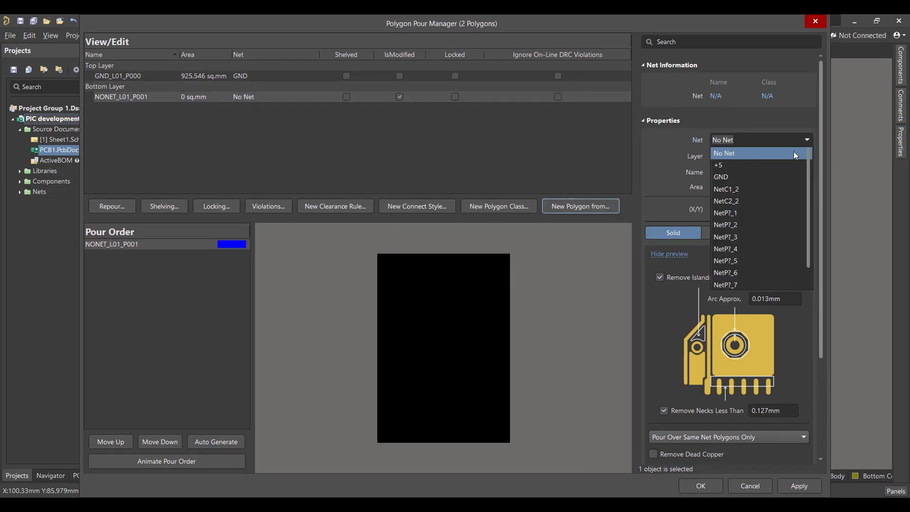
left_click(769, 174)
scroll(805, 185, "down", 3)
scroll(810, 186, "down", 1)
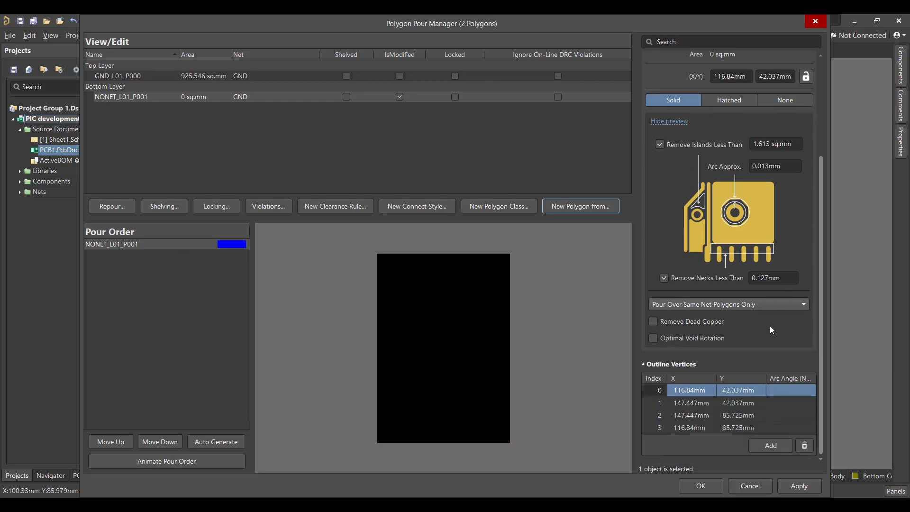
left_click(714, 304)
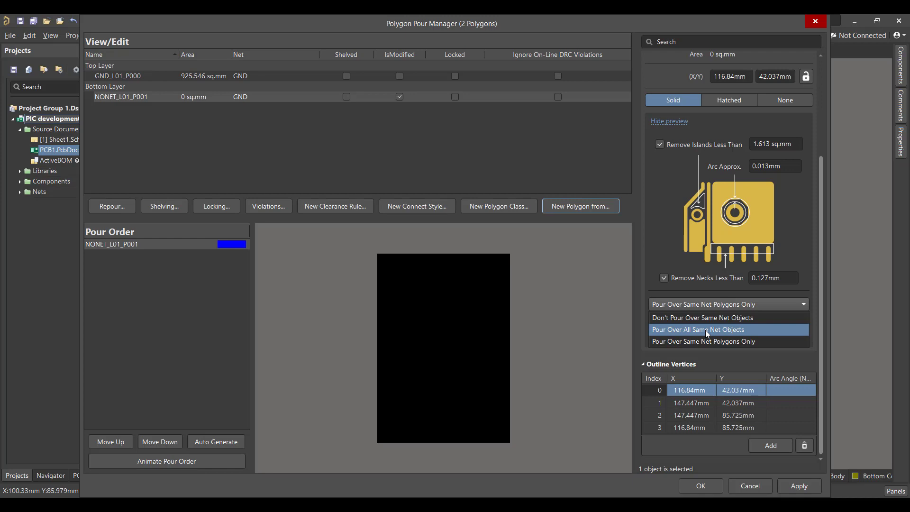
left_click(707, 331)
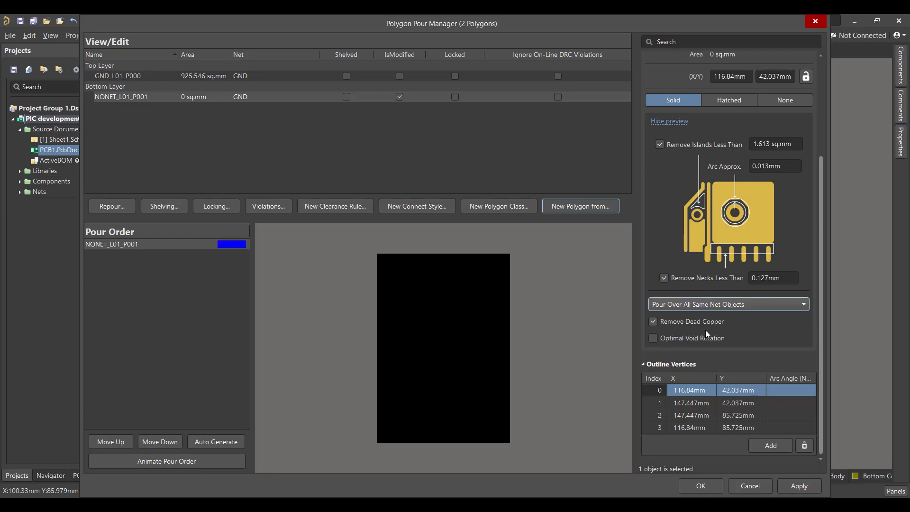
left_click(794, 488)
left_click(564, 283)
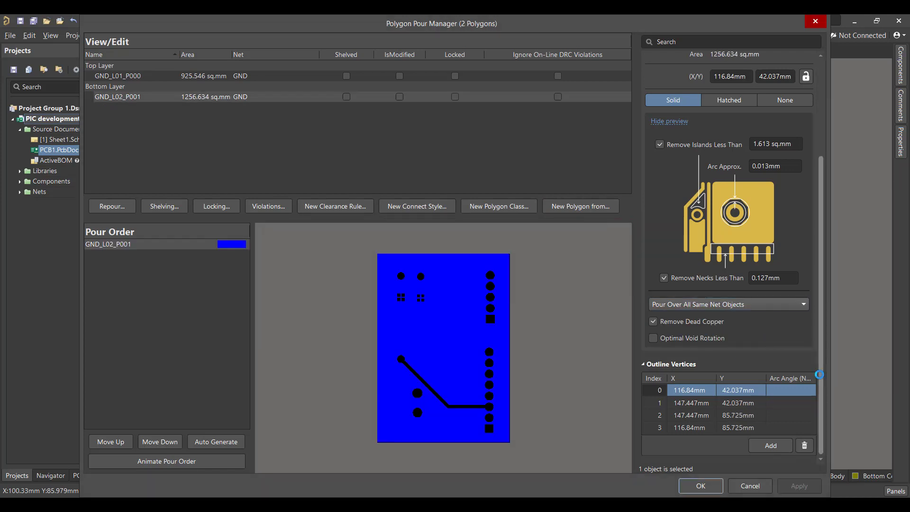
left_click(701, 486)
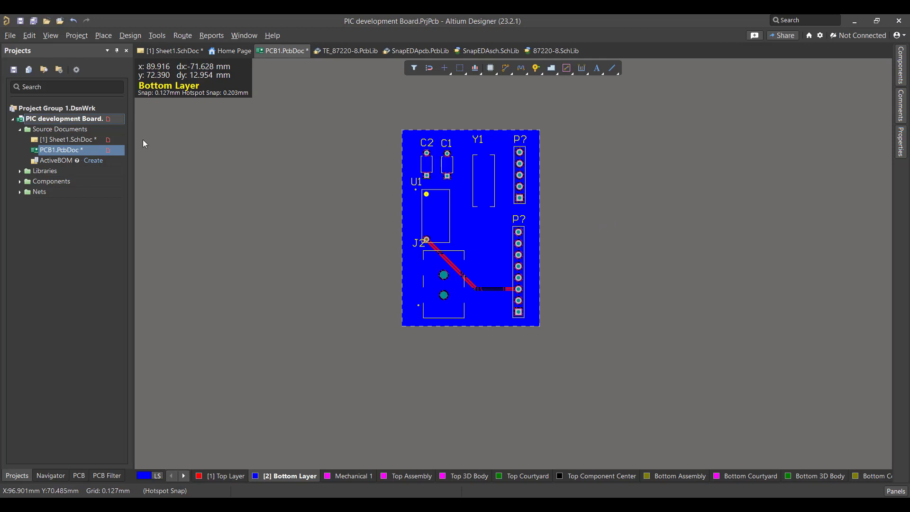
Step: Switch PCB1 to 3D Layout Mode to render the board with its components
left_click(51, 36)
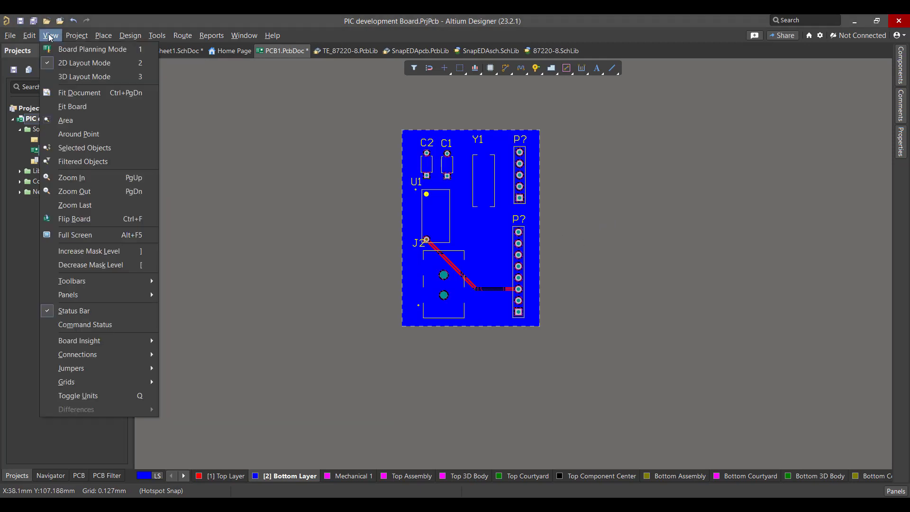
left_click(85, 77)
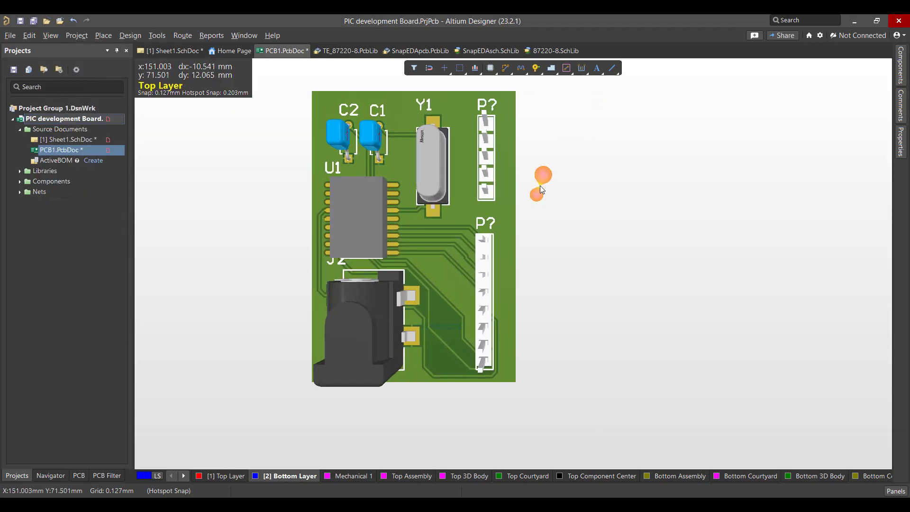